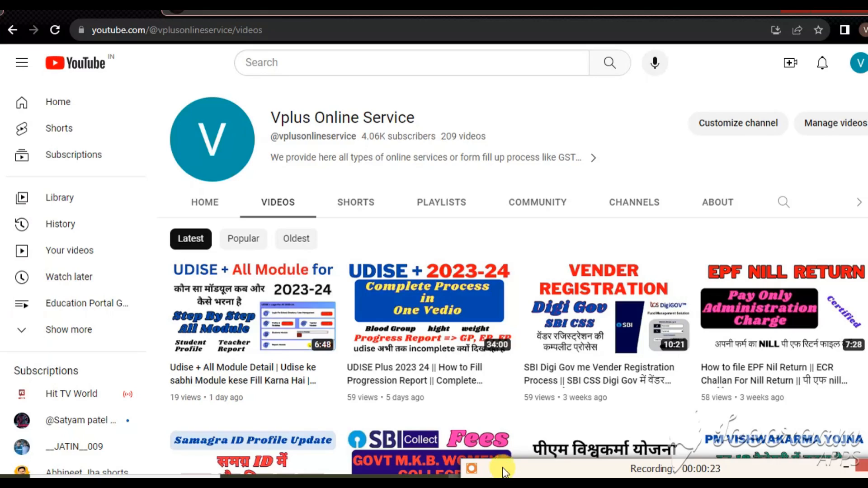
Draw red rectangles around the View/Manage options for classes II to VIII and around the Progression Activity entry in the paused video
mouse_move(229, 312)
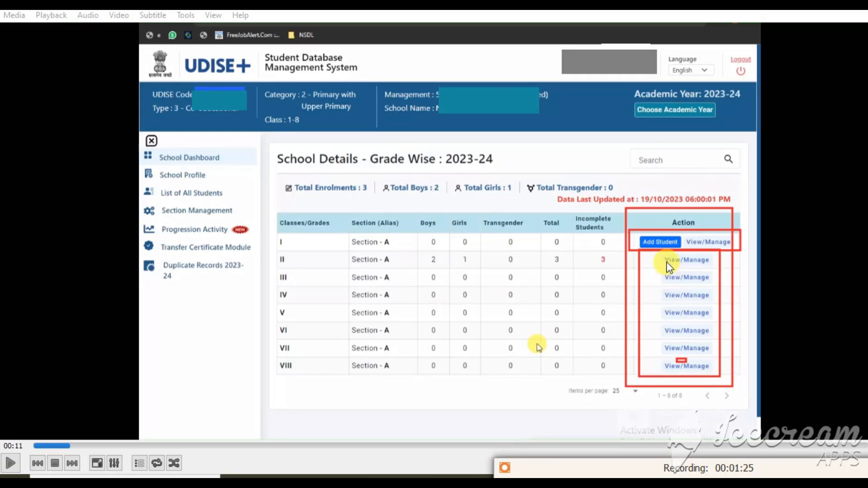
drag(657, 252, 718, 375)
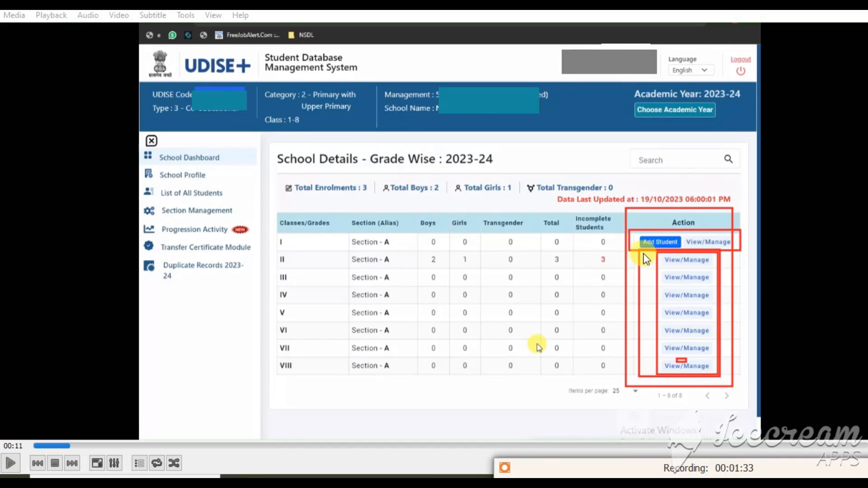
mouse_move(648, 251)
mouse_down()
mouse_move(726, 347)
mouse_move(726, 380)
mouse_up()
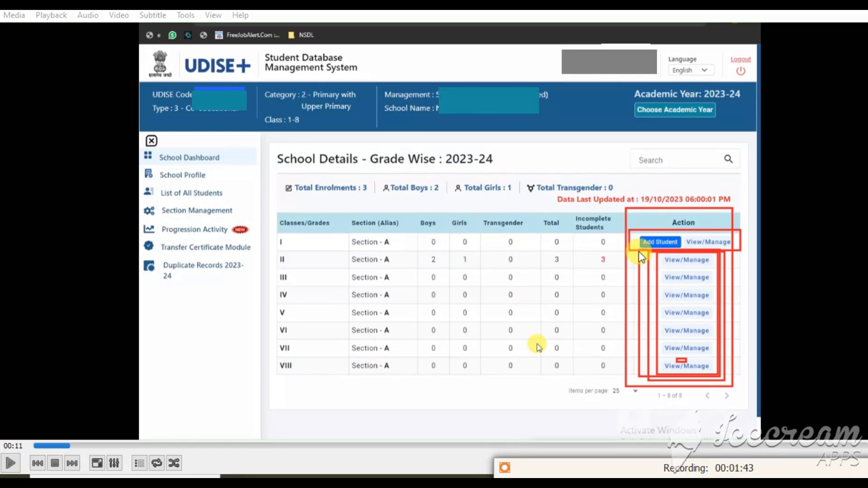
mouse_move(639, 252)
mouse_down()
mouse_move(727, 346)
mouse_move(725, 375)
mouse_up()
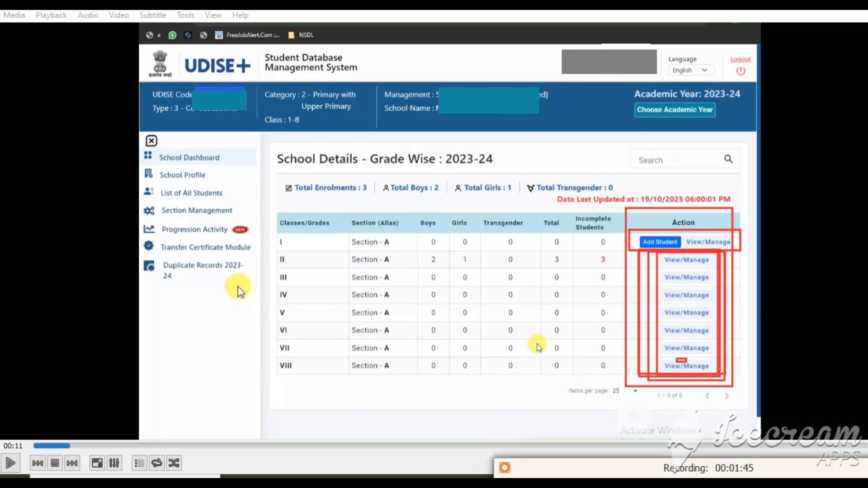
drag(160, 220, 251, 241)
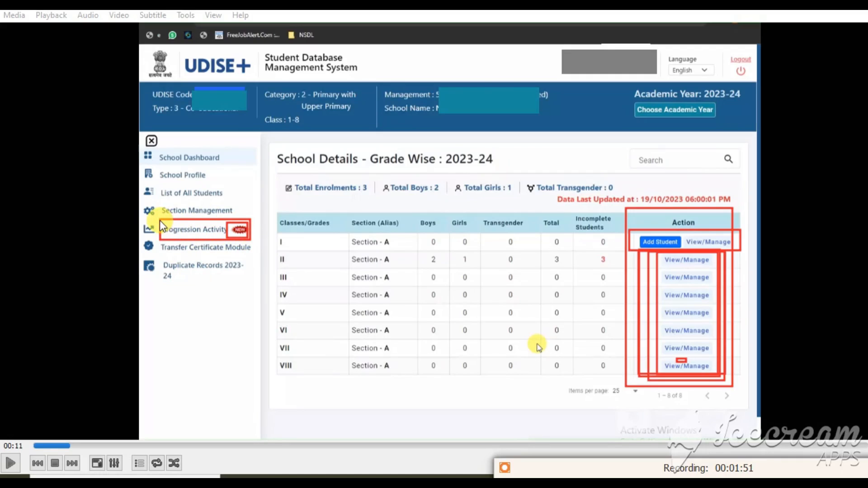
mouse_move(160, 221)
mouse_down()
mouse_move(183, 234)
mouse_move(238, 238)
mouse_up()
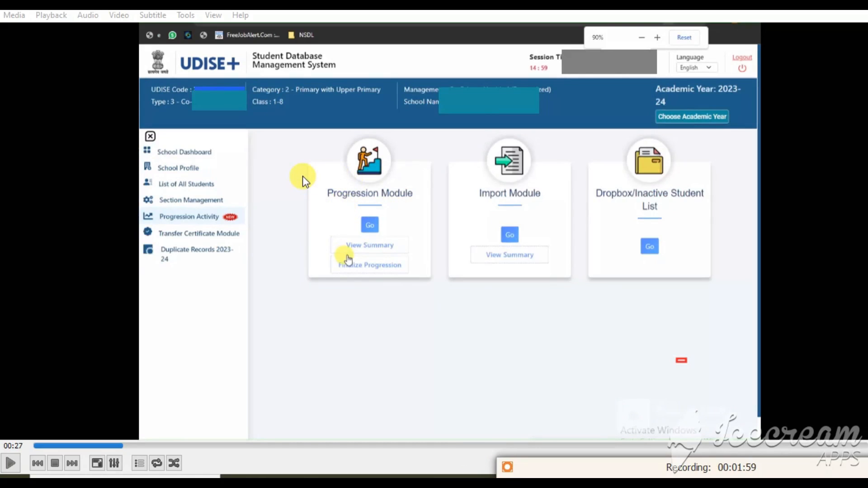
Outline the Progression Module card in red, along with its title and its Go, View Summary and Finalize Progression options
mouse_move(298, 135)
mouse_down()
mouse_move(408, 285)
mouse_move(435, 284)
mouse_up()
drag(315, 178, 414, 206)
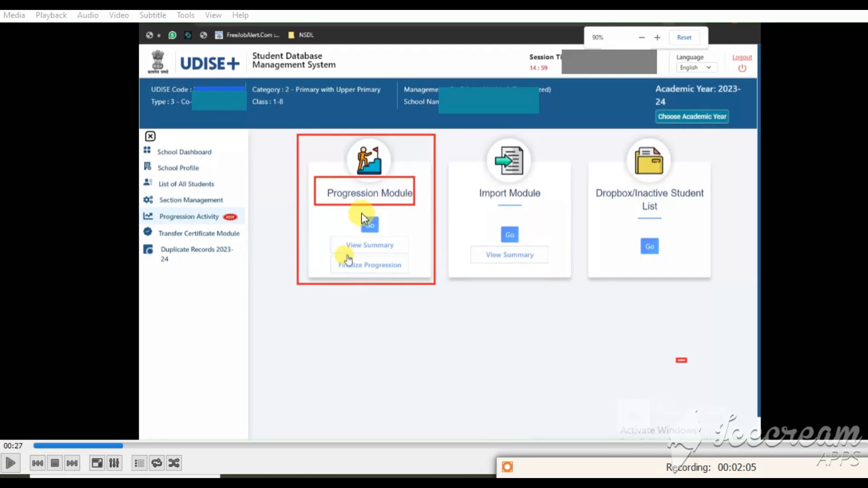
mouse_move(315, 212)
mouse_down()
mouse_move(359, 233)
mouse_move(415, 281)
mouse_up()
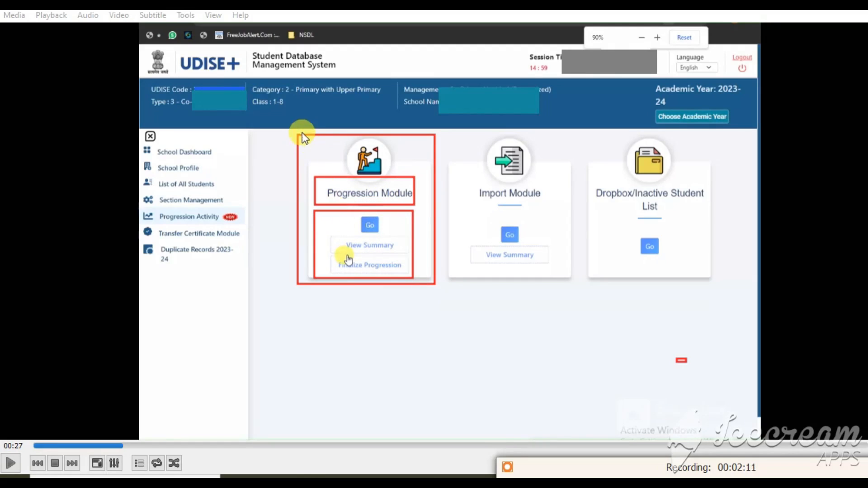
mouse_move(300, 132)
mouse_down()
mouse_move(421, 259)
mouse_move(428, 281)
mouse_up()
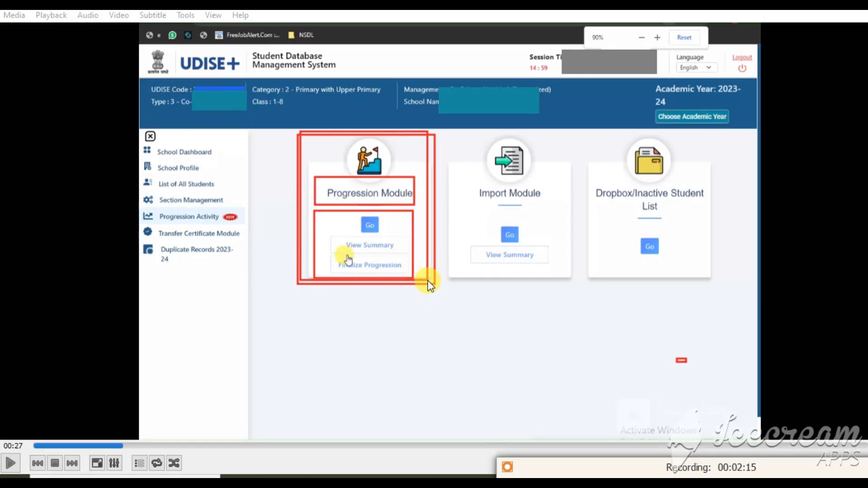
Outline the Import Module card and its Go option in red, clear the annotations, and mark Go again
mouse_move(444, 139)
mouse_down()
mouse_move(511, 229)
mouse_move(555, 273)
mouse_move(571, 271)
mouse_up()
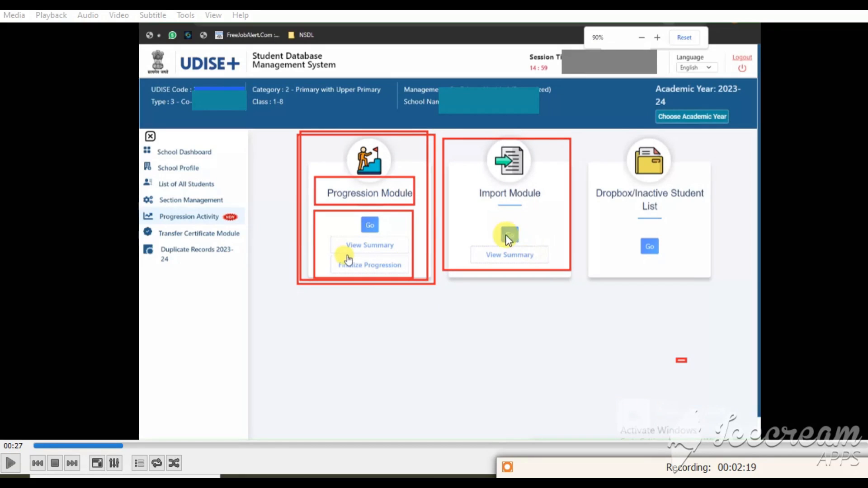
drag(492, 221, 535, 243)
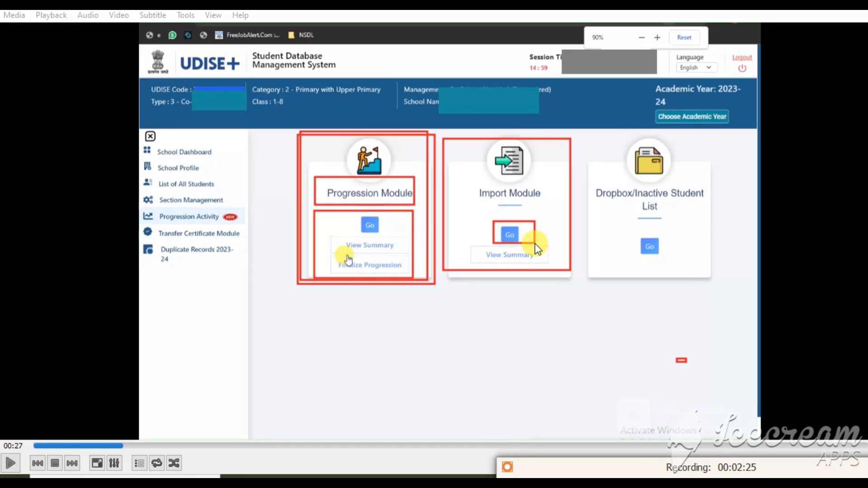
key(Escape)
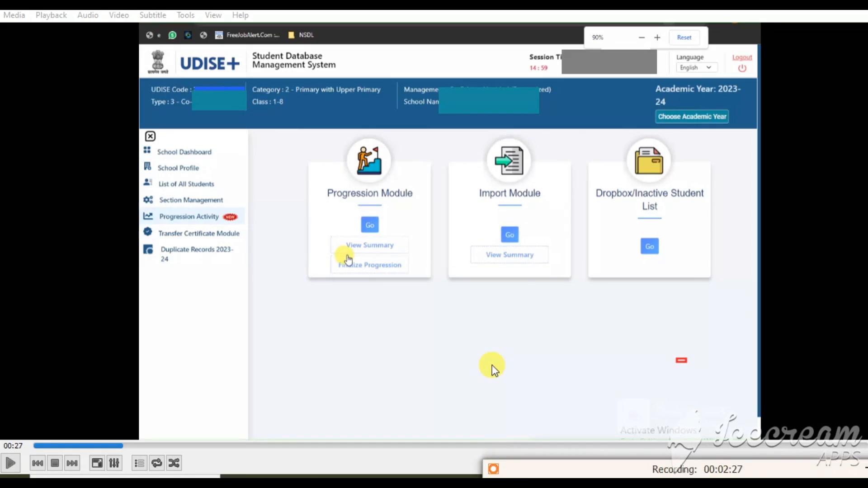
drag(492, 219, 528, 246)
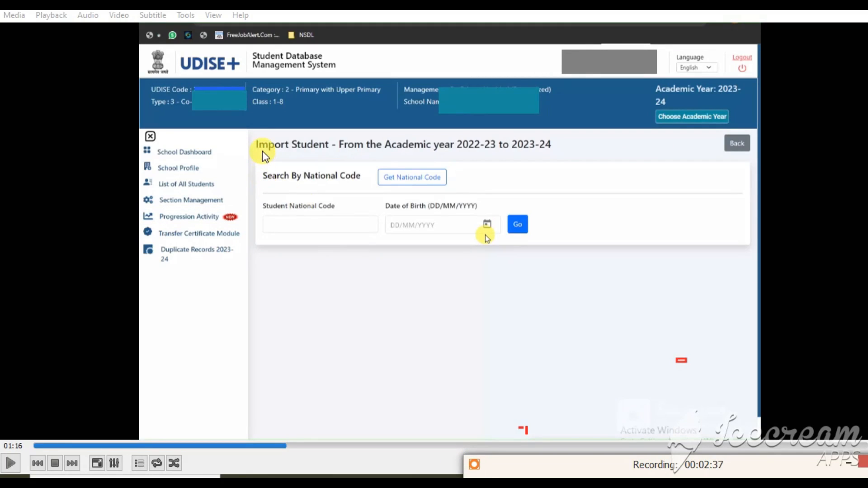
Outline the Import Student form in red, including its Student National Code field, Date of Birth field and Go option
mouse_move(247, 136)
mouse_down()
mouse_move(352, 196)
mouse_move(590, 261)
mouse_up()
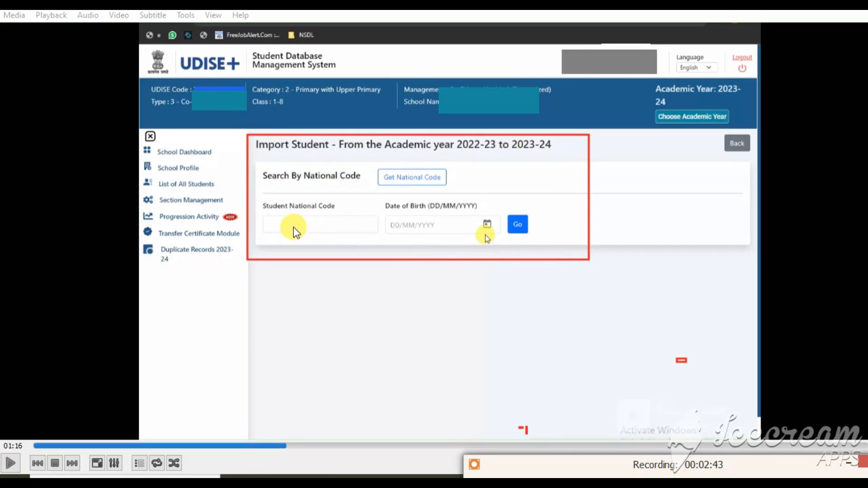
drag(294, 225, 330, 231)
drag(256, 212, 312, 228)
drag(368, 231, 371, 233)
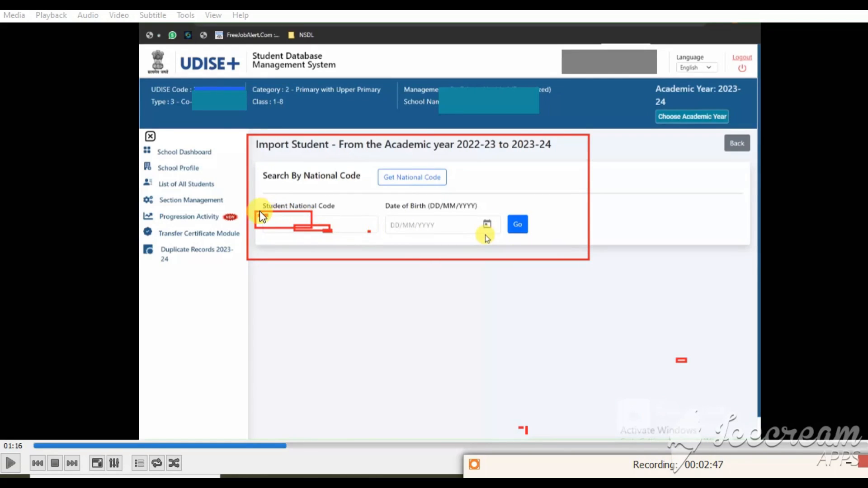
drag(258, 211, 343, 229)
drag(345, 228, 451, 233)
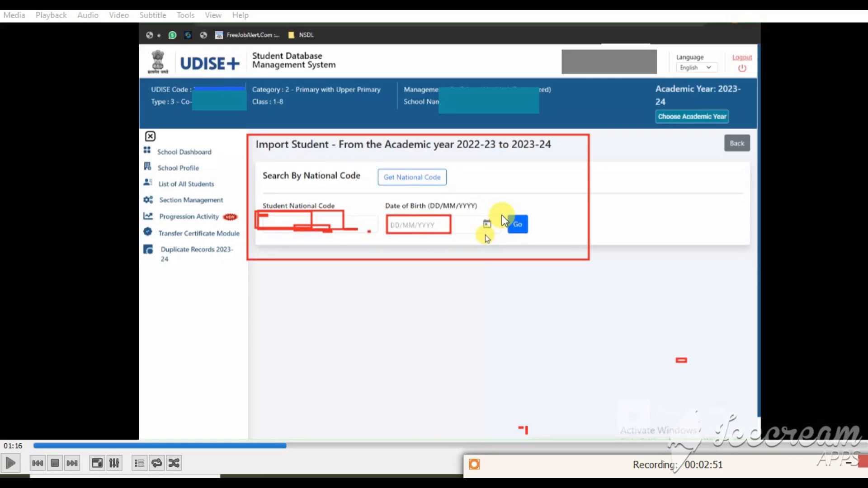
drag(503, 214, 528, 233)
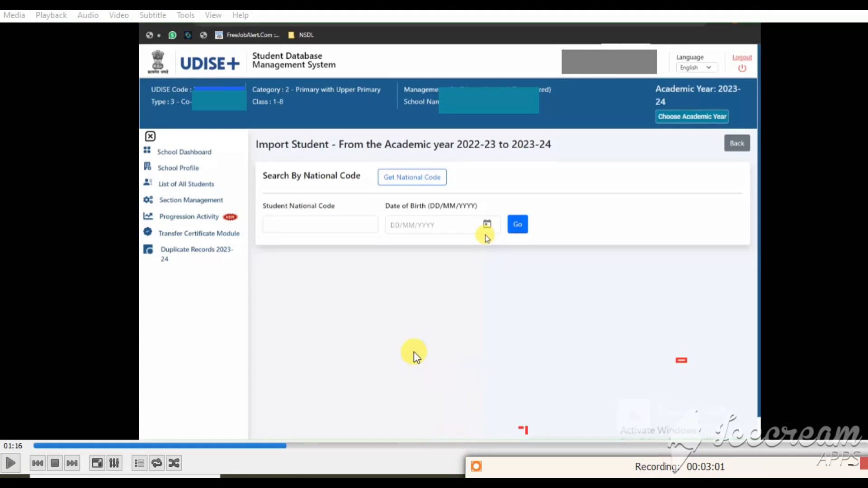
Mark the empty Student National Code field with fresh red rectangles
drag(260, 210, 340, 232)
drag(348, 233, 392, 240)
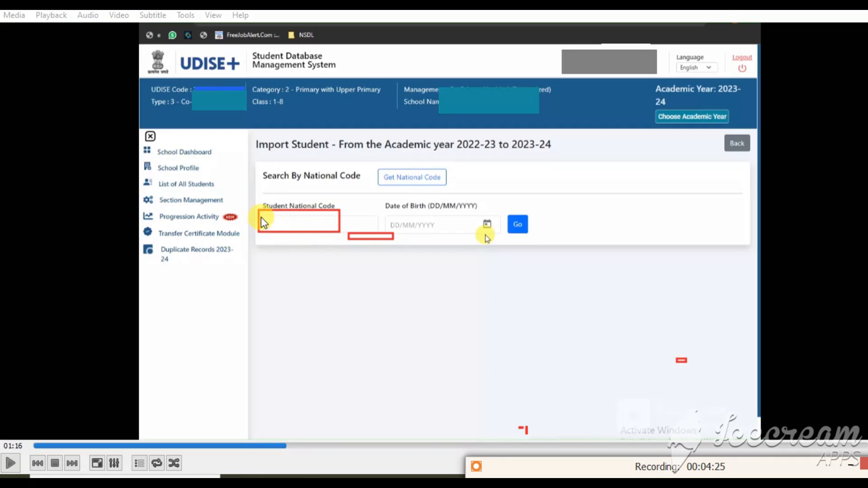
mouse_move(259, 214)
mouse_down()
mouse_move(307, 235)
mouse_move(352, 224)
mouse_up()
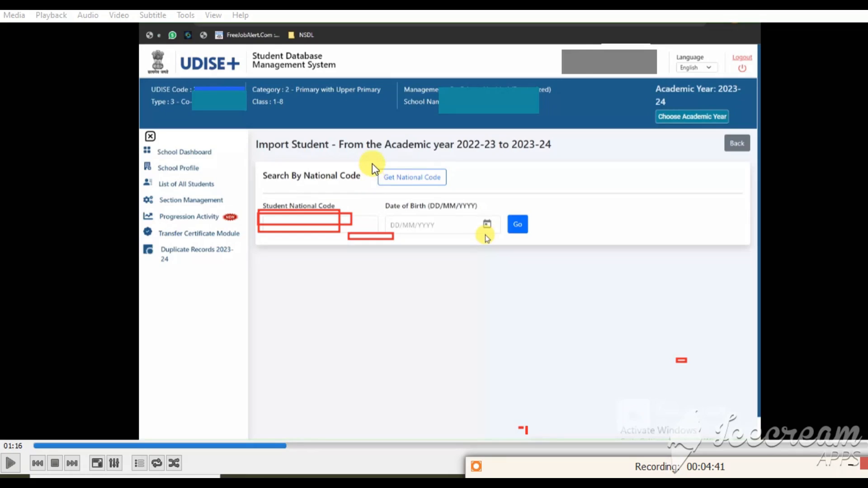
Highlight the Get National Code option beside Search By National Code with red rectangles, clearing the earlier annotations
drag(375, 167, 454, 189)
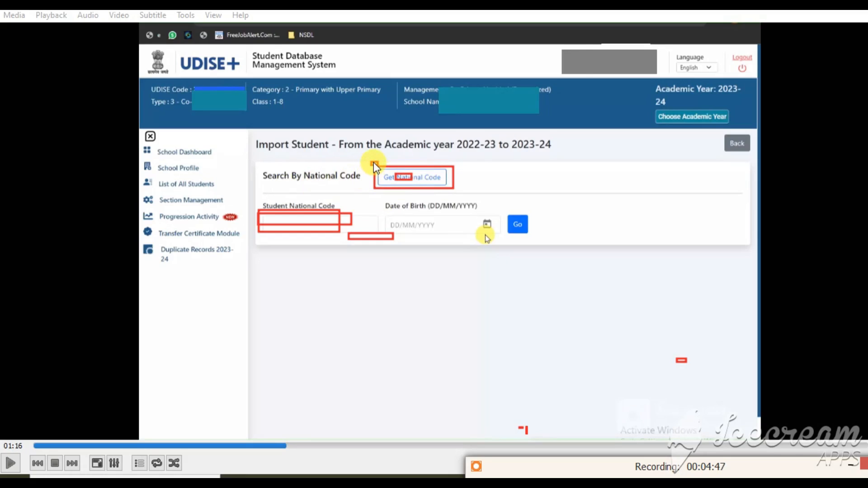
drag(384, 170, 454, 180)
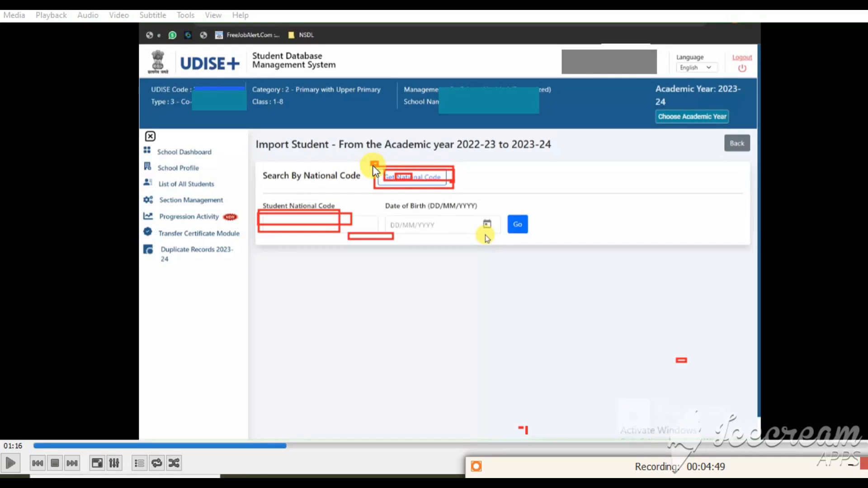
drag(374, 163, 450, 191)
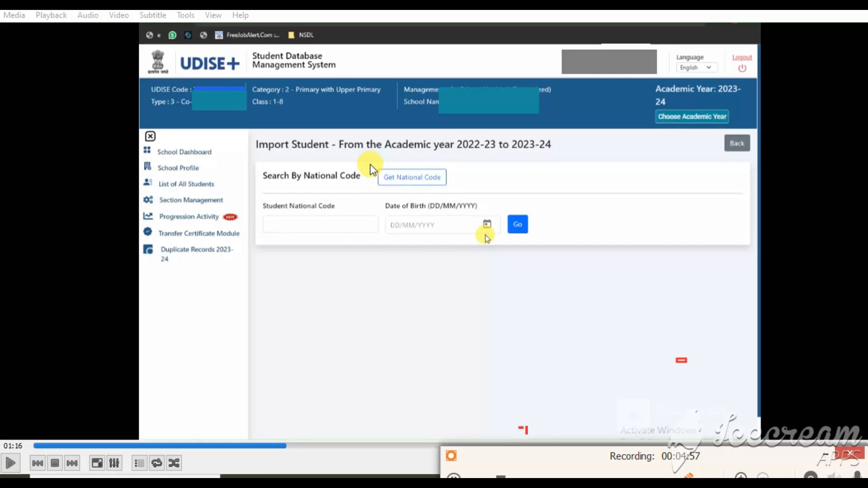
mouse_move(378, 163)
mouse_down()
mouse_move(438, 192)
mouse_move(460, 190)
mouse_up()
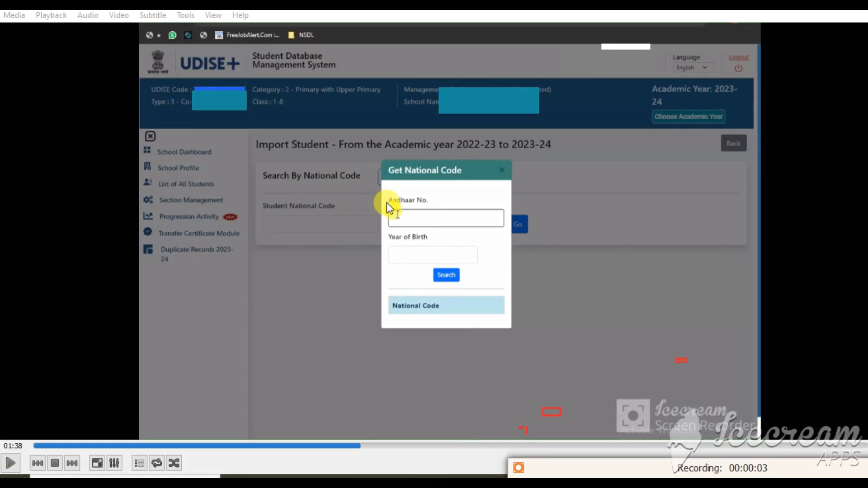
Outline the Aadhaar No. field, the Year of Birth field and Search in the Get National Code dialog in red
mouse_move(386, 203)
mouse_down()
mouse_move(468, 233)
mouse_move(509, 233)
mouse_up()
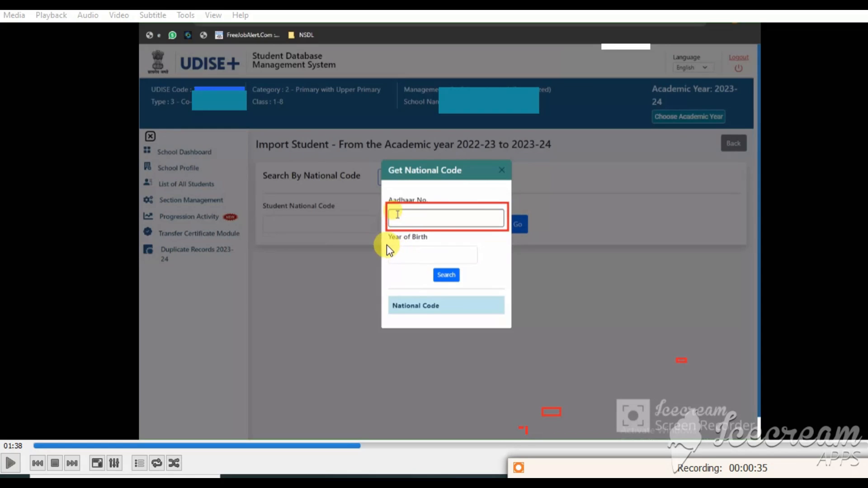
drag(387, 245, 482, 264)
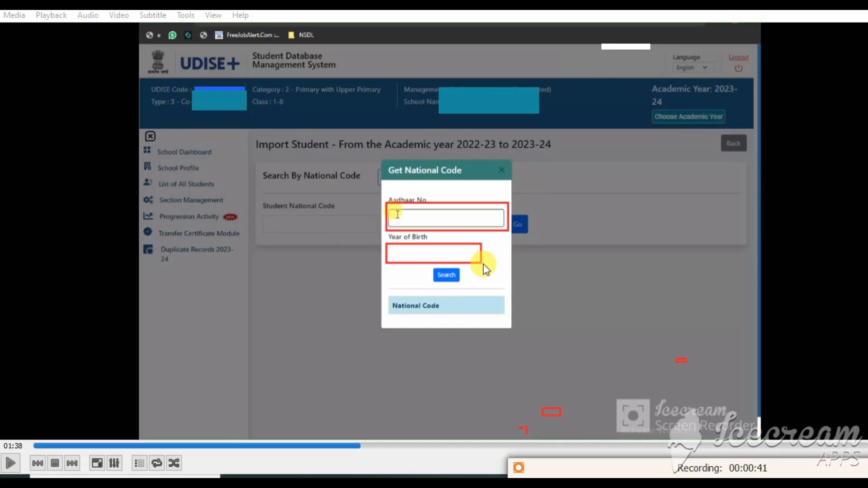
mouse_move(381, 243)
mouse_down()
mouse_move(460, 248)
mouse_move(489, 268)
mouse_move(470, 258)
mouse_up()
drag(389, 209, 512, 224)
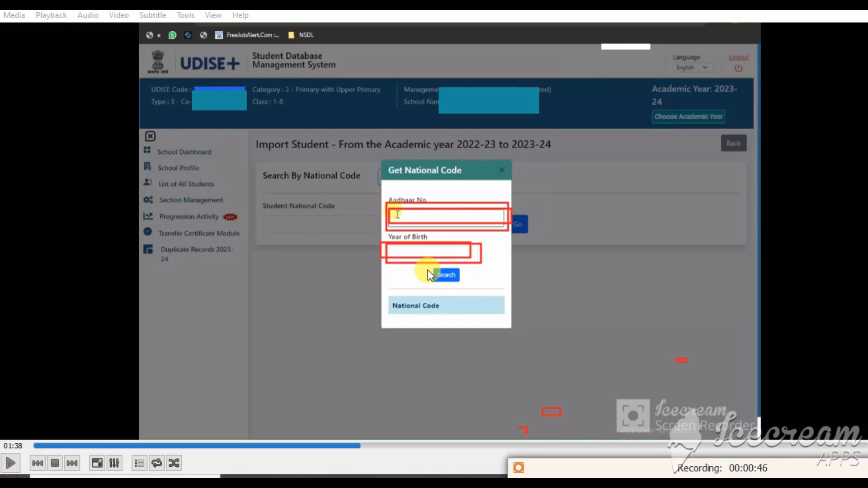
drag(428, 267, 482, 292)
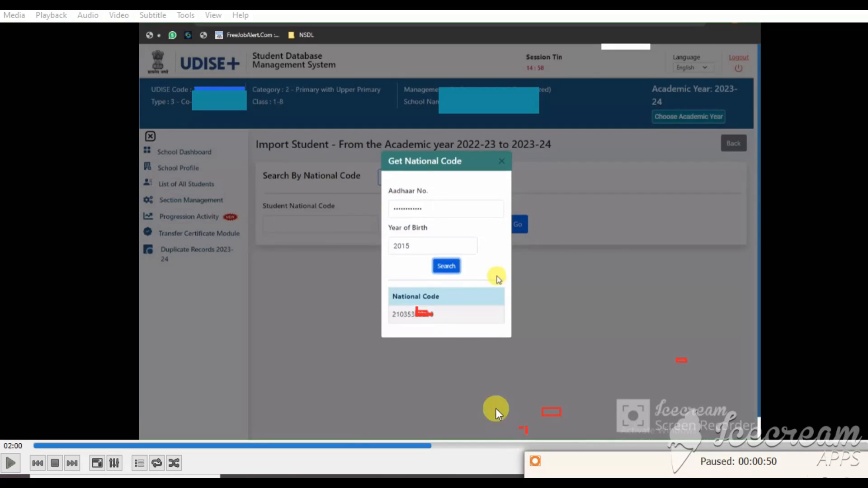
Draw red rectangles around the returned code under National Code in the Get National Code dialog
drag(393, 307, 434, 316)
mouse_move(384, 299)
mouse_down()
mouse_move(428, 351)
mouse_move(467, 337)
mouse_up()
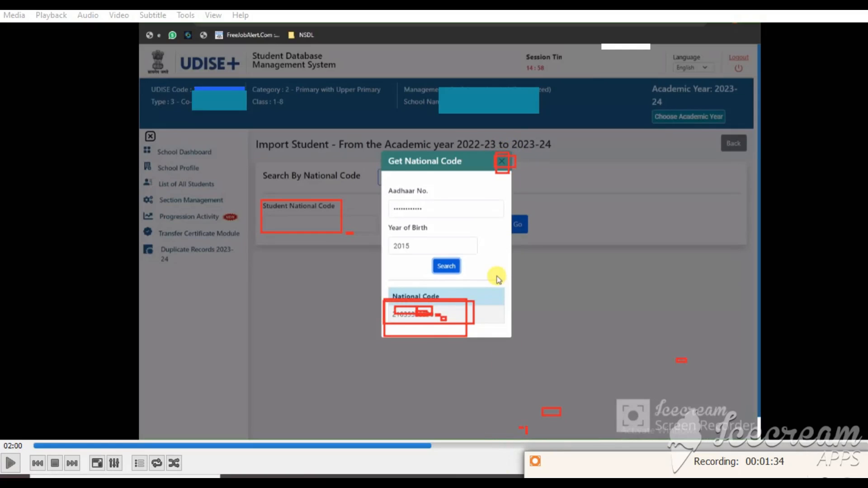
Skip the video ahead to 02:11 and outline the Student National Code field, Date of Birth field and Go in red
click(470, 446)
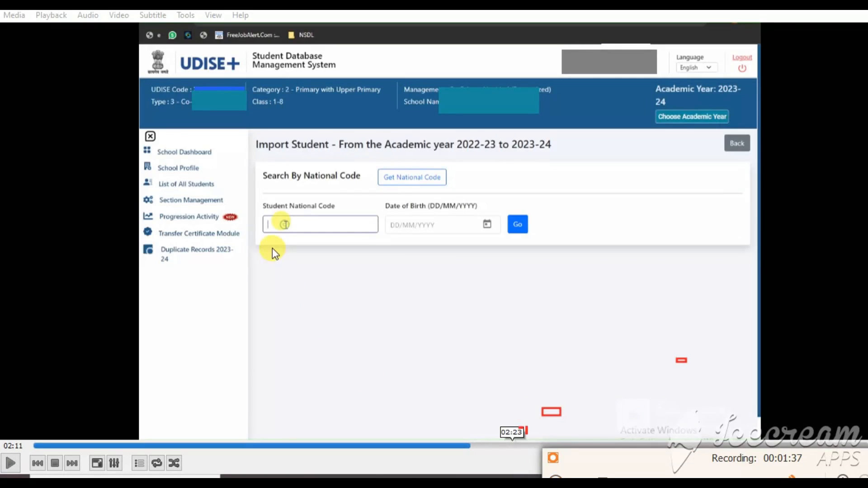
mouse_move(262, 211)
mouse_down()
mouse_move(300, 230)
mouse_move(354, 235)
mouse_up()
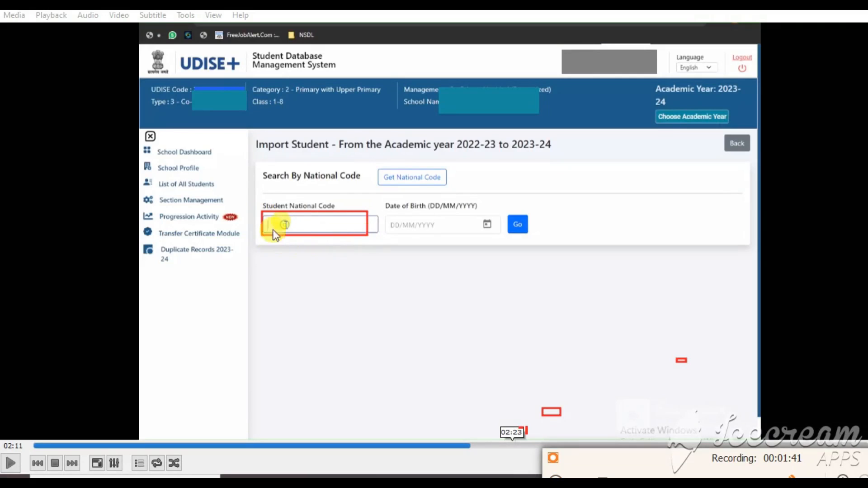
drag(262, 216, 275, 222)
drag(281, 224, 351, 238)
drag(381, 213, 479, 234)
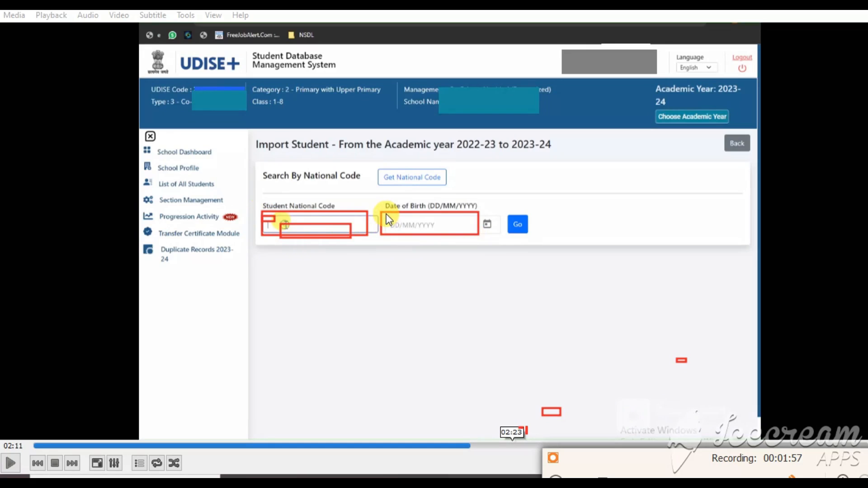
drag(387, 216, 469, 236)
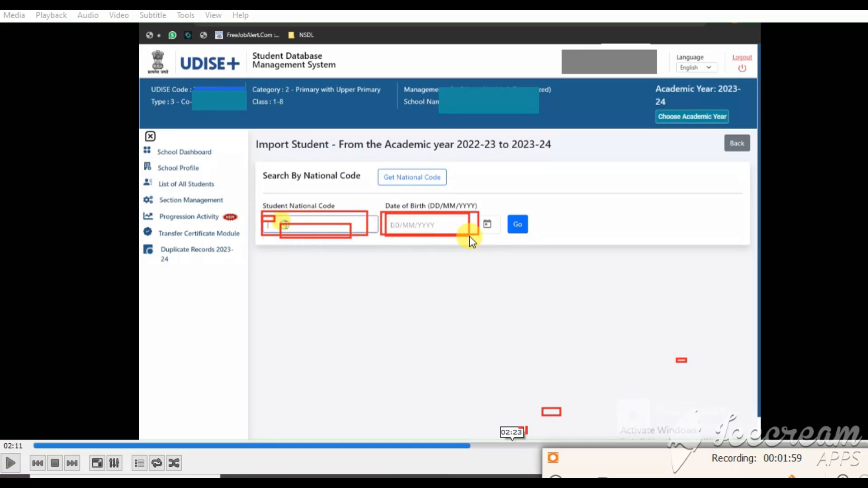
drag(504, 211, 537, 245)
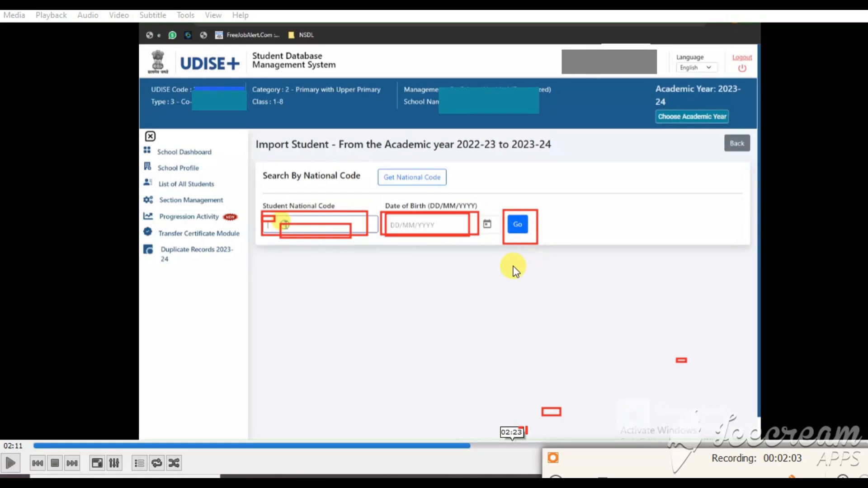
Skip the video ahead to 03:06 and frame the student status, basic details and schooling details section in red
click(556, 447)
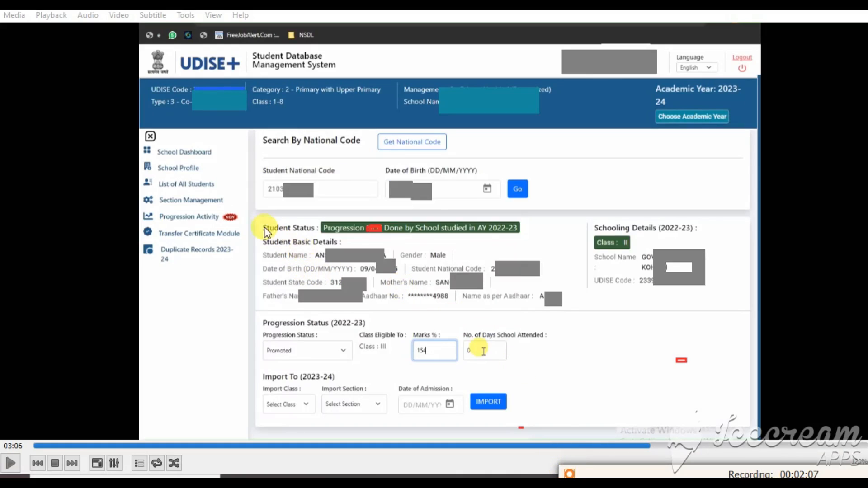
mouse_move(254, 211)
mouse_down()
mouse_move(500, 320)
mouse_move(741, 348)
mouse_move(731, 318)
mouse_up()
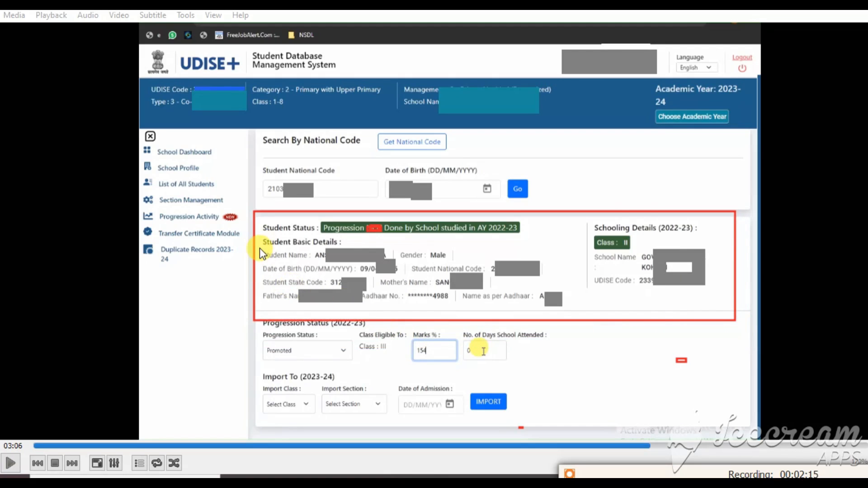
Frame the student basic details block, the Schooling Details (2022-23) block and Progression Activity in red
mouse_move(260, 250)
mouse_down()
mouse_move(283, 286)
mouse_move(578, 321)
mouse_up()
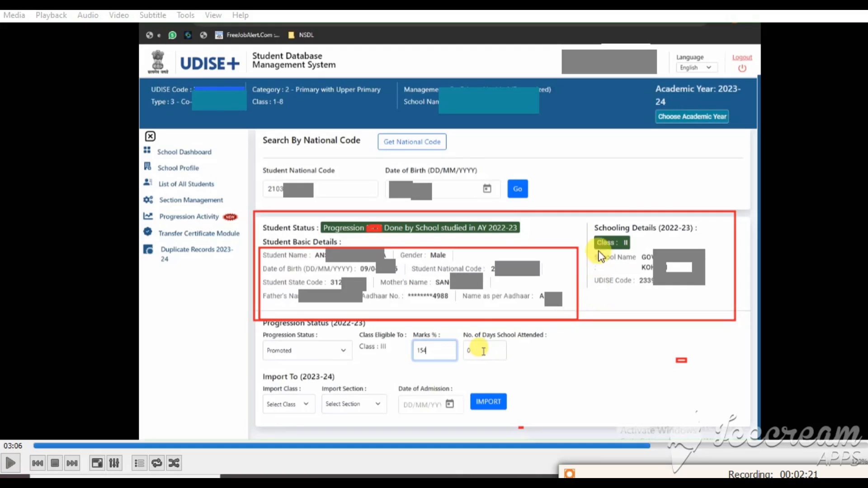
drag(585, 218, 717, 303)
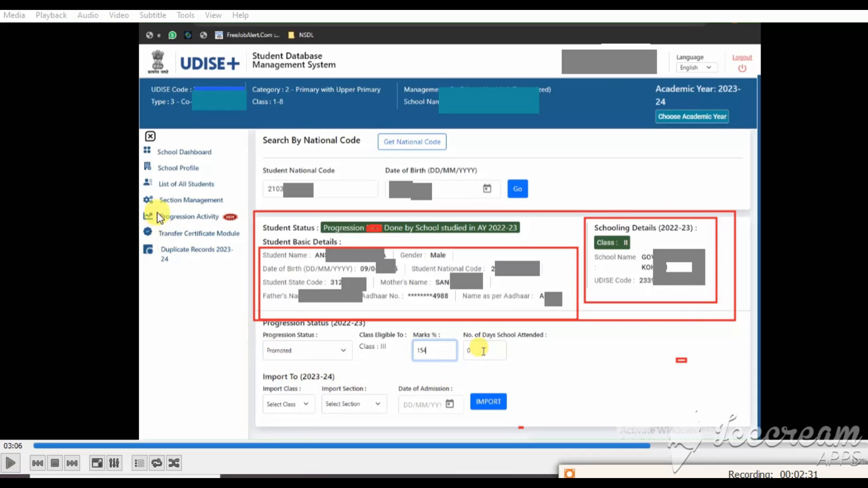
drag(156, 210, 232, 229)
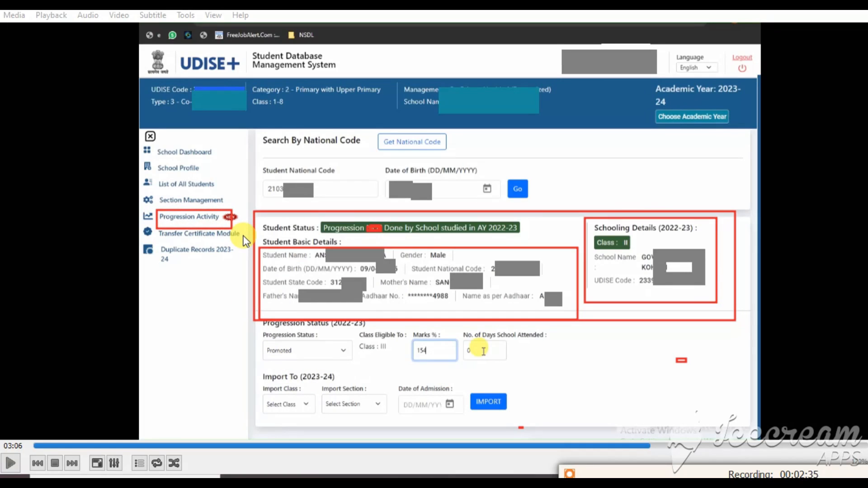
Outline the Progression Status, Class Eligible To, Marks % and No. of Days School Attended values in red
mouse_move(252, 335)
mouse_down()
mouse_move(310, 359)
mouse_move(360, 362)
mouse_up()
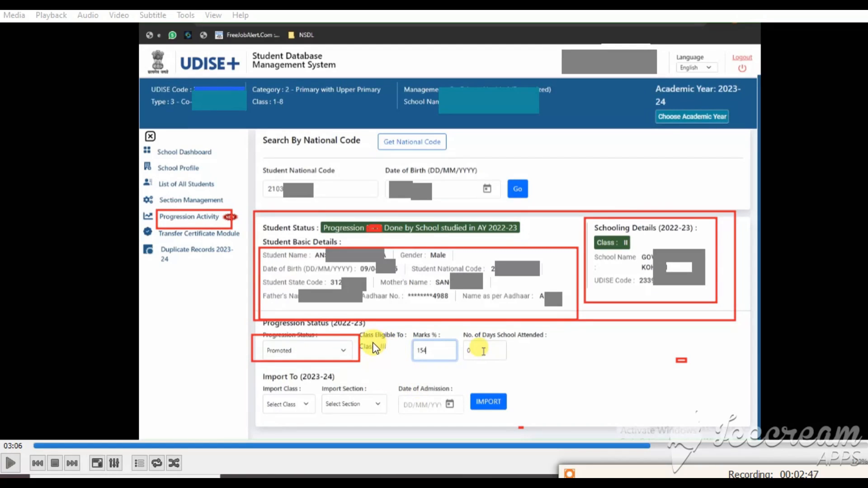
drag(354, 336, 396, 357)
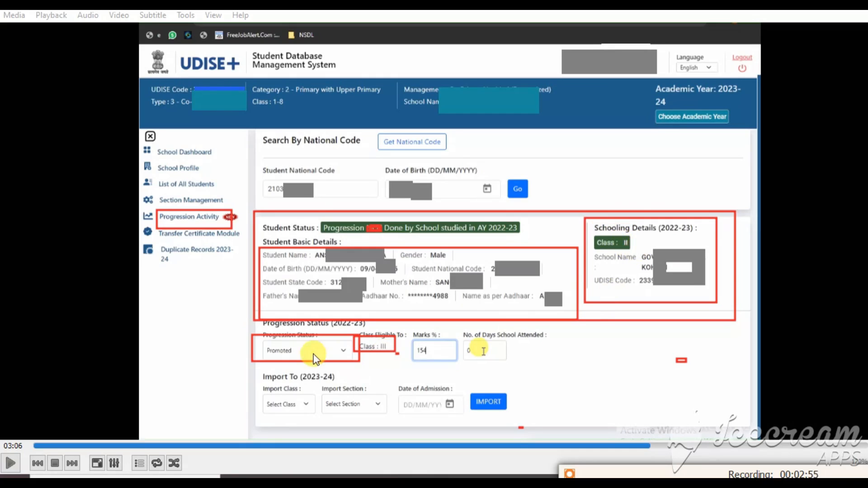
mouse_move(265, 342)
mouse_down()
mouse_move(347, 372)
mouse_move(347, 361)
mouse_up()
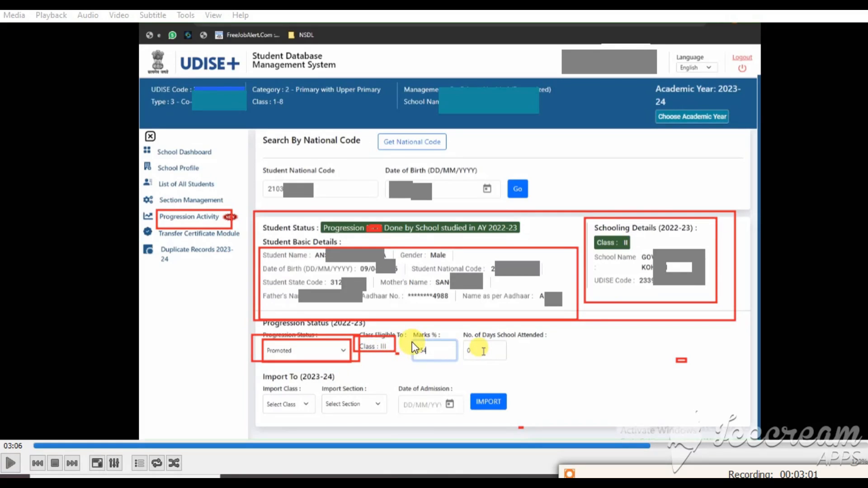
mouse_move(411, 342)
mouse_down()
mouse_move(457, 363)
mouse_move(506, 362)
mouse_up()
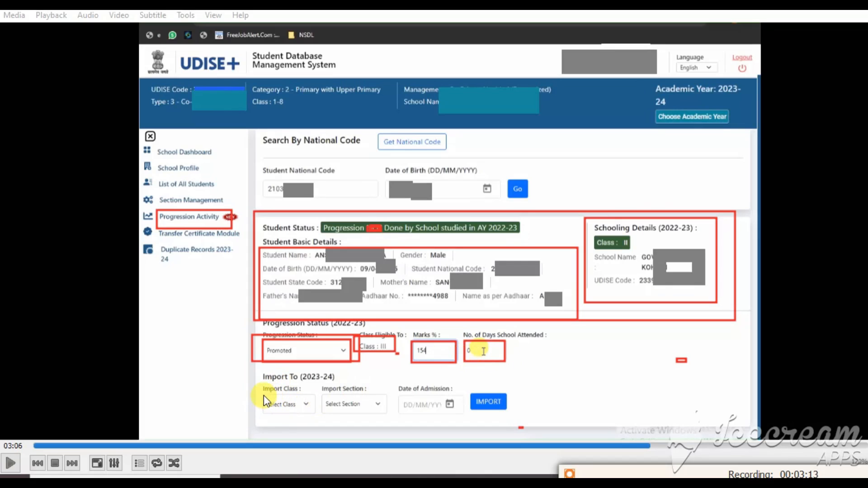
Draw red rectangles around the Import Class field and its arrow, the Class II label under Schooling Details and the Promoted status
drag(259, 394, 317, 417)
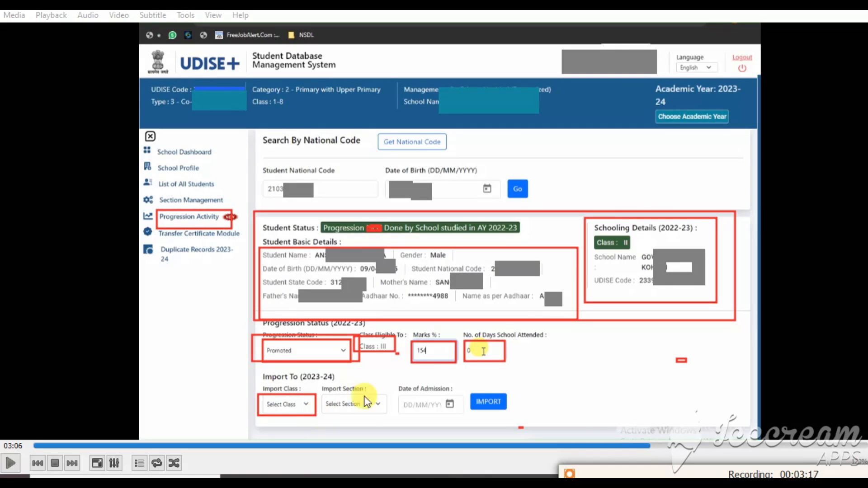
drag(599, 240, 631, 254)
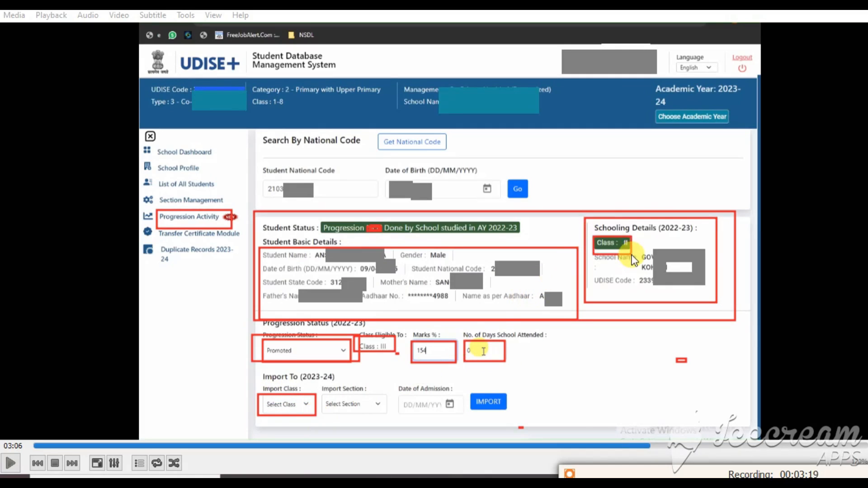
drag(262, 342, 301, 355)
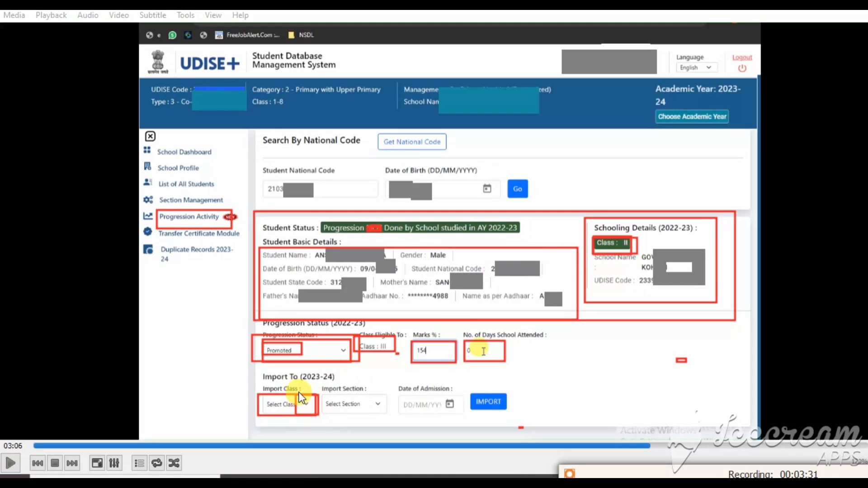
mouse_move(299, 392)
mouse_down()
mouse_move(322, 424)
mouse_move(314, 416)
mouse_up()
drag(299, 397, 318, 412)
Outline the Import Section field, the Date of Admission field and IMPORT in red
drag(325, 393, 388, 414)
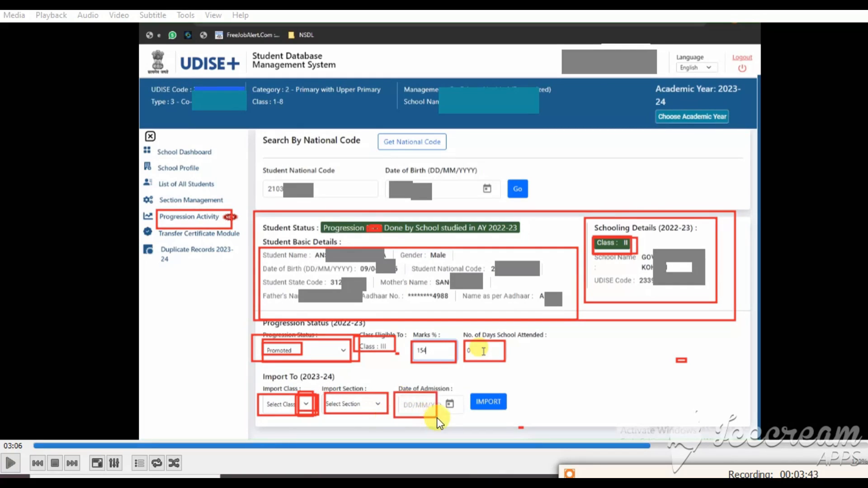
drag(437, 418, 444, 416)
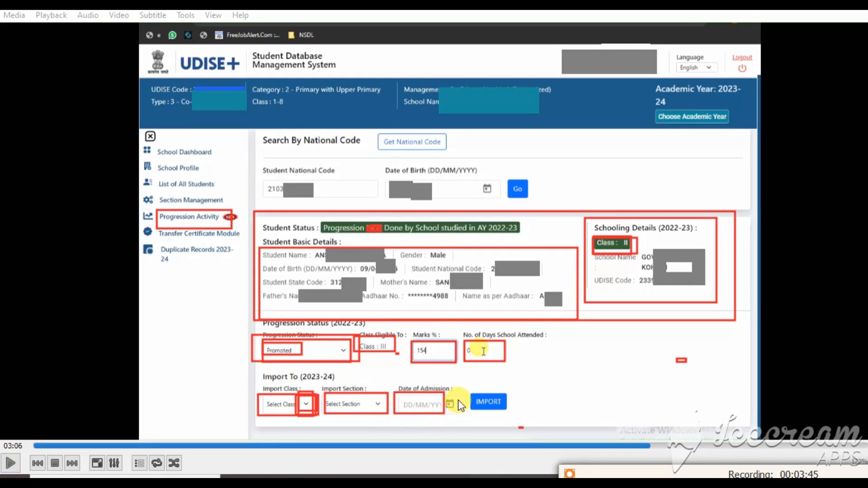
drag(463, 384, 516, 422)
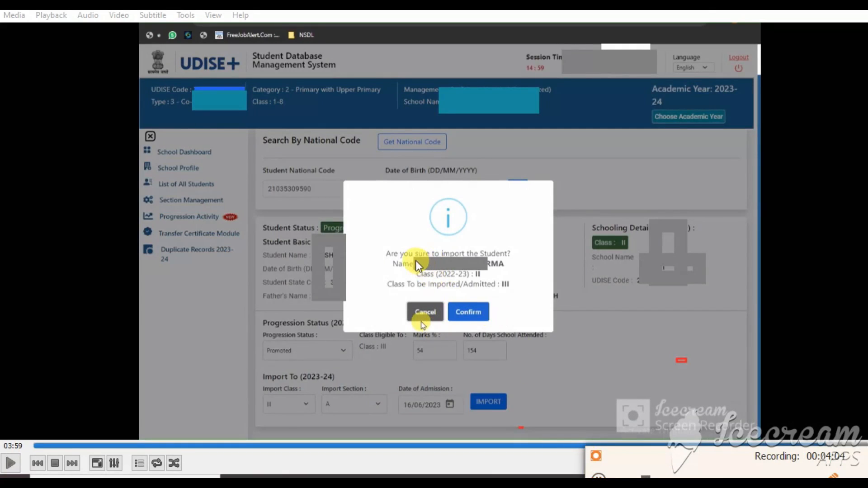
Outline the student name, class to be imported and Confirm in the import confirmation, plus the success message and its Okay
mouse_move(414, 255)
mouse_down()
mouse_move(444, 270)
mouse_move(502, 275)
mouse_move(522, 292)
mouse_up()
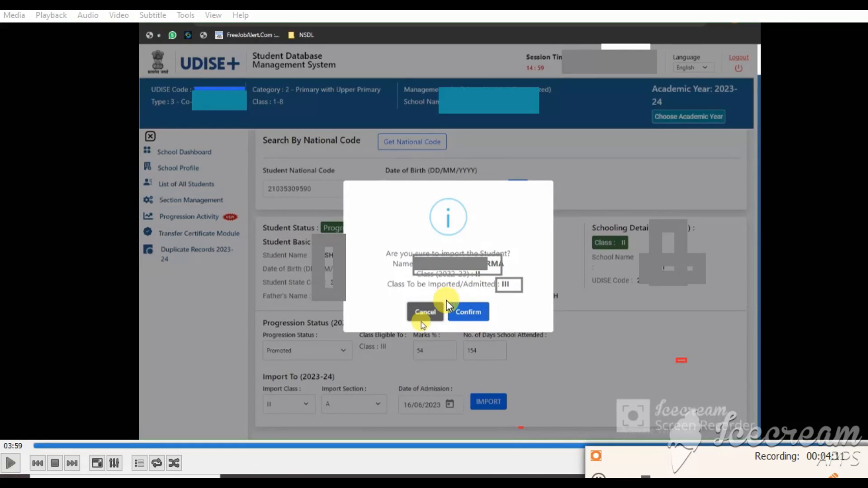
drag(443, 297, 492, 325)
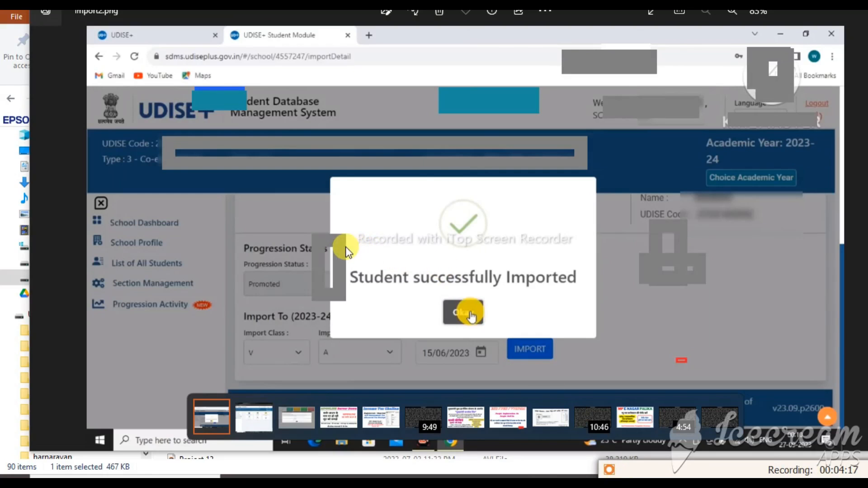
mouse_move(345, 246)
mouse_down()
mouse_move(403, 307)
mouse_move(598, 296)
mouse_up()
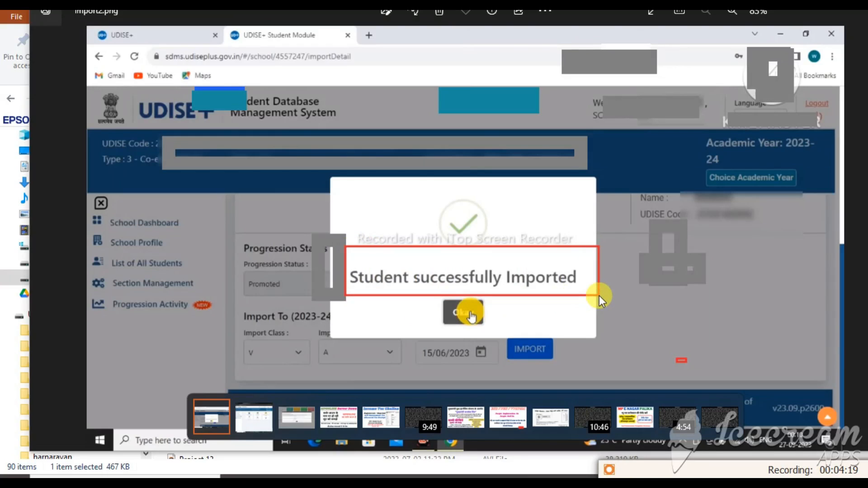
drag(431, 297, 491, 329)
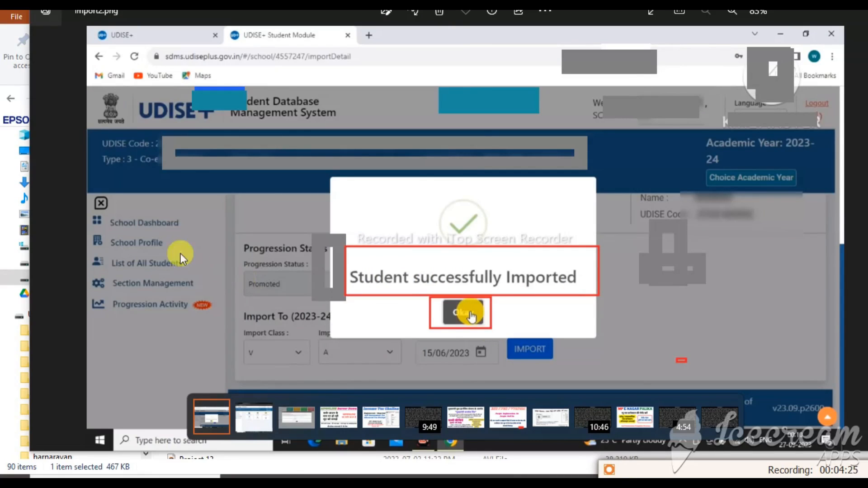
Draw red rectangles around School Dashboard and Progression Activity, re-marking Okay in the success message
drag(107, 215, 197, 231)
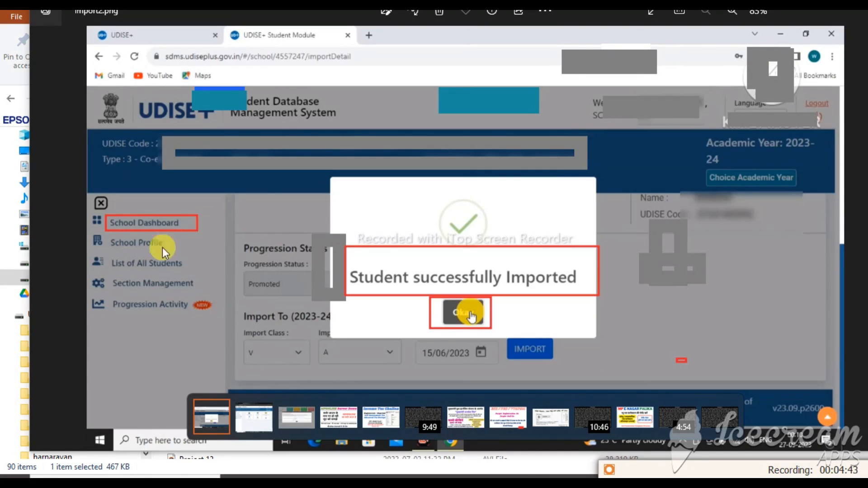
drag(105, 295, 226, 317)
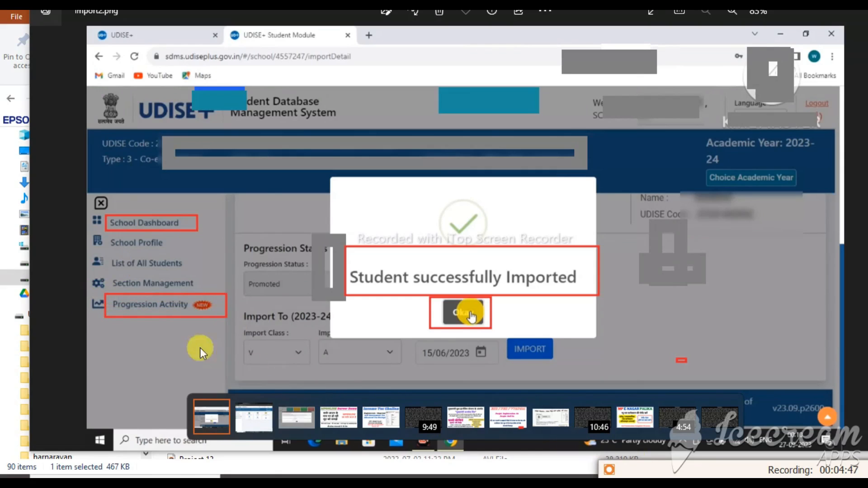
mouse_move(446, 300)
mouse_down()
mouse_move(488, 314)
mouse_move(487, 326)
mouse_up()
drag(109, 296, 213, 313)
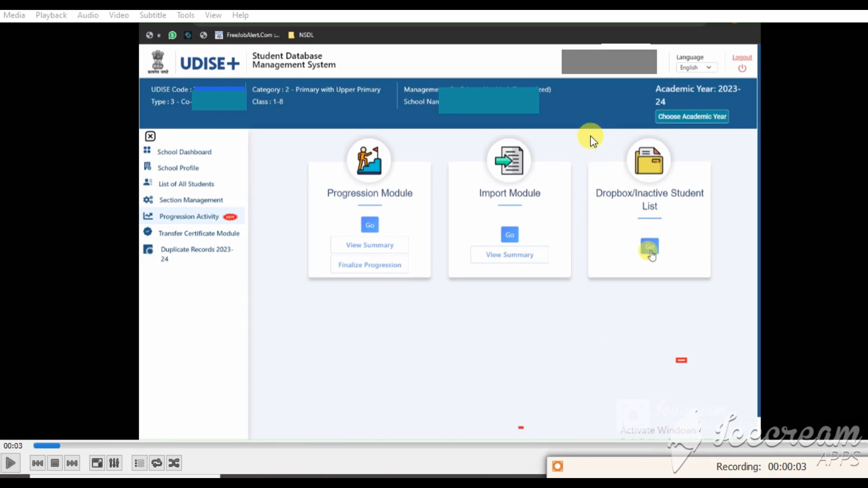
Frame the whole Dropbox/Inactive Student List card in red several times and outline Inactive Student List in its title
drag(579, 136, 718, 273)
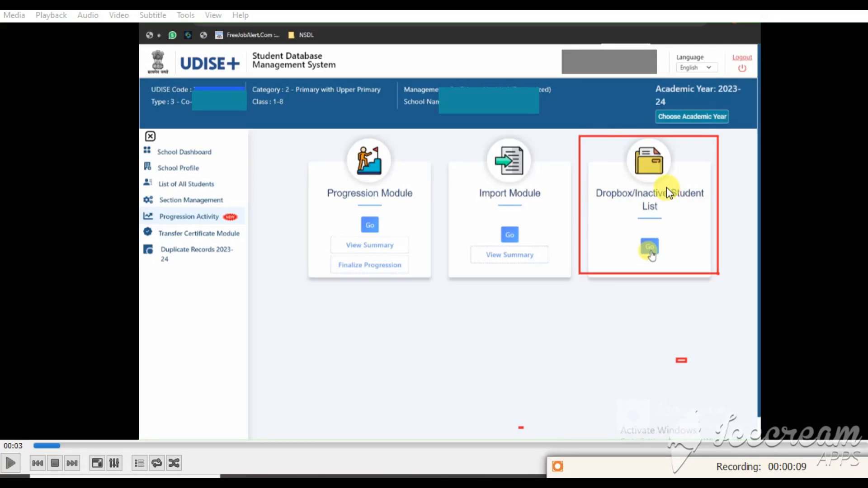
mouse_move(634, 182)
mouse_down()
mouse_move(664, 207)
mouse_move(713, 216)
mouse_up()
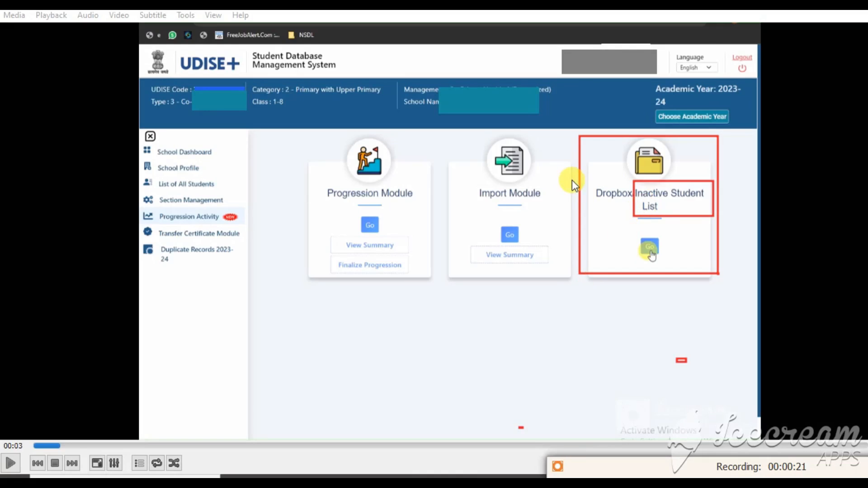
mouse_move(583, 135)
mouse_down()
mouse_move(699, 268)
mouse_move(717, 269)
mouse_up()
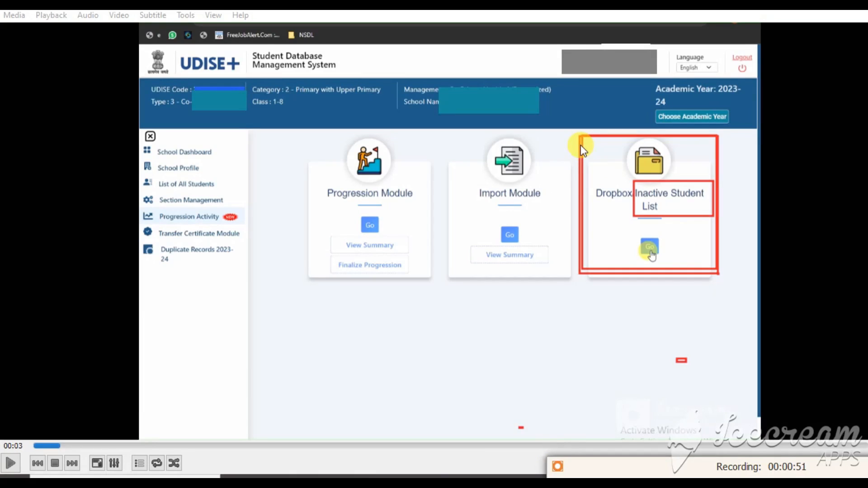
mouse_move(577, 130)
mouse_down()
mouse_move(640, 218)
mouse_move(702, 283)
mouse_move(725, 276)
mouse_up()
Outline Dropbox, Inactive Student List, the full card title and the card's Go in red
drag(591, 178, 637, 212)
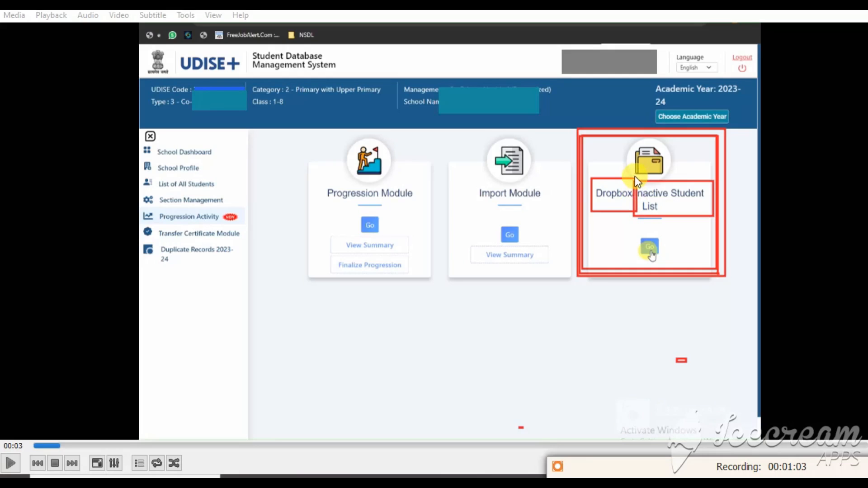
mouse_move(635, 175)
mouse_down()
mouse_move(650, 200)
mouse_move(711, 215)
mouse_up()
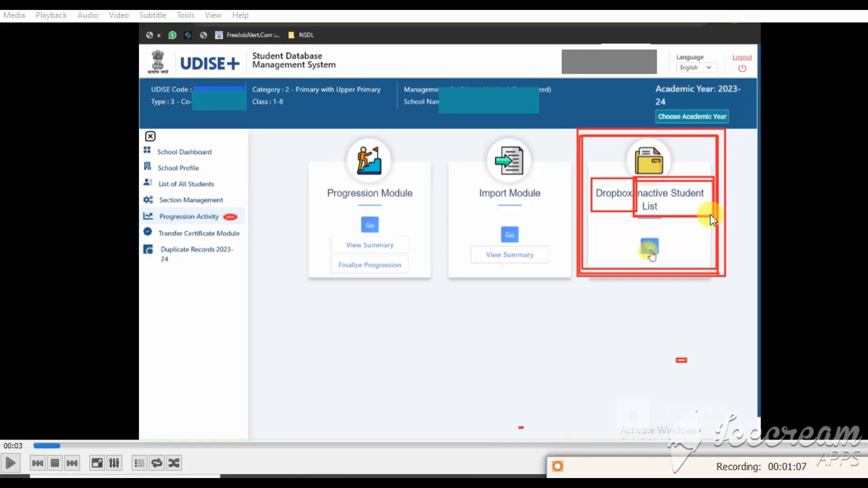
mouse_move(587, 173)
mouse_down()
mouse_move(647, 211)
mouse_move(716, 221)
mouse_up()
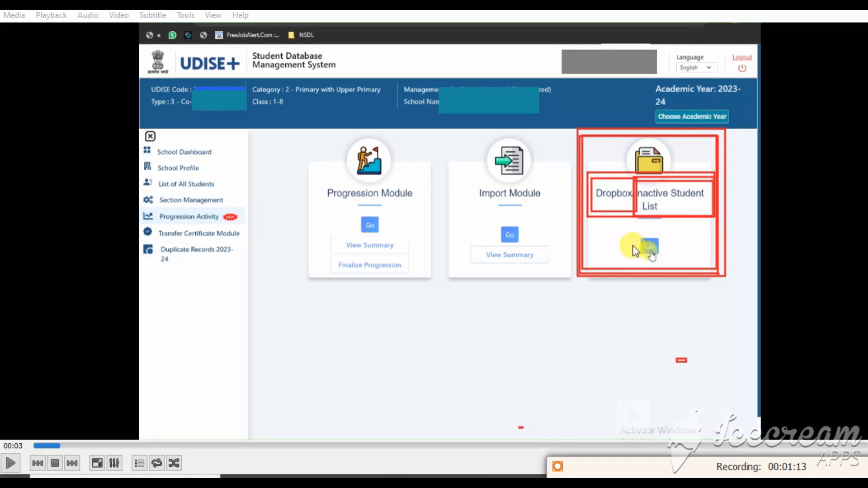
drag(633, 232, 681, 263)
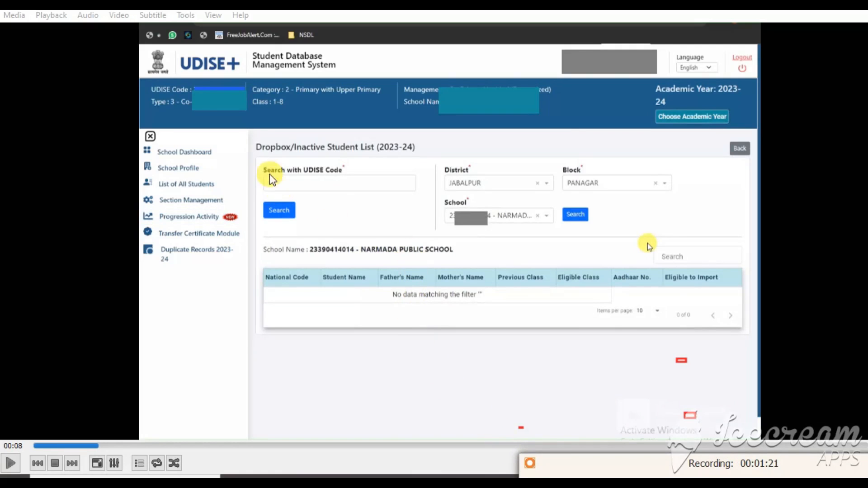
Frame the UDISE Code and District/Block/School search sections in red, and outline the UDISE Code field and its Search
mouse_move(257, 150)
mouse_down()
mouse_move(306, 227)
mouse_move(423, 231)
mouse_up()
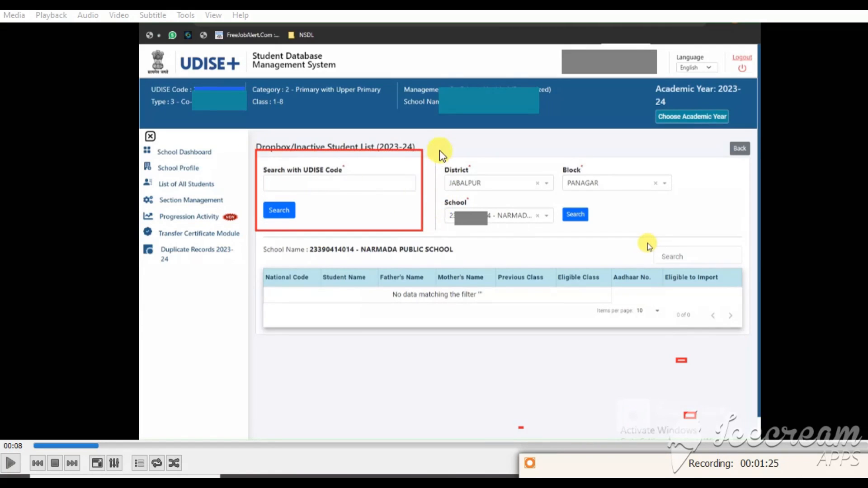
mouse_move(438, 149)
mouse_down()
mouse_move(582, 235)
mouse_move(692, 229)
mouse_up()
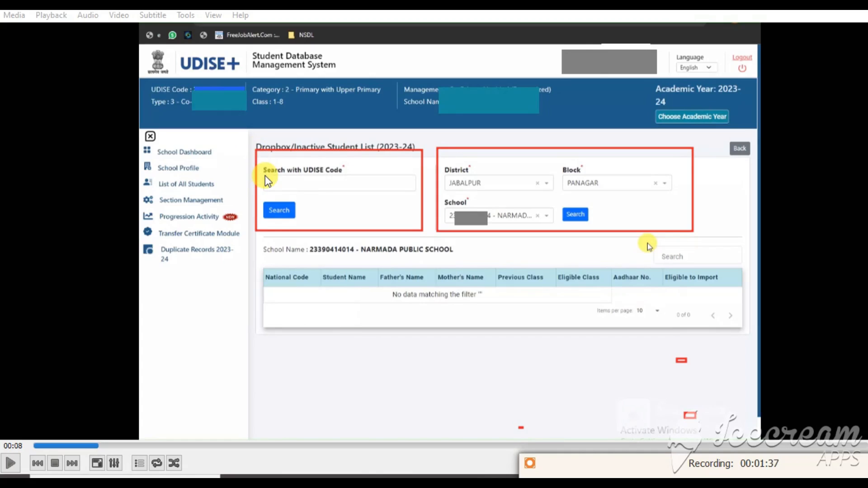
drag(265, 175, 409, 195)
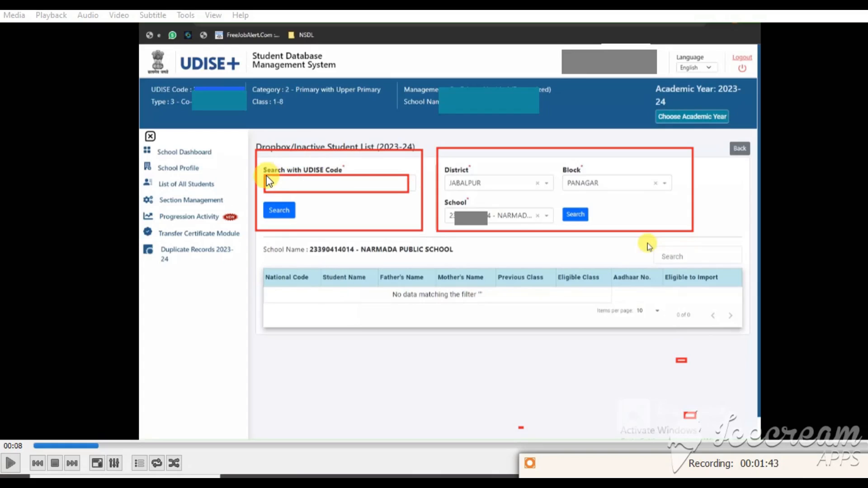
mouse_move(267, 176)
mouse_down()
mouse_move(334, 191)
mouse_move(405, 189)
mouse_up()
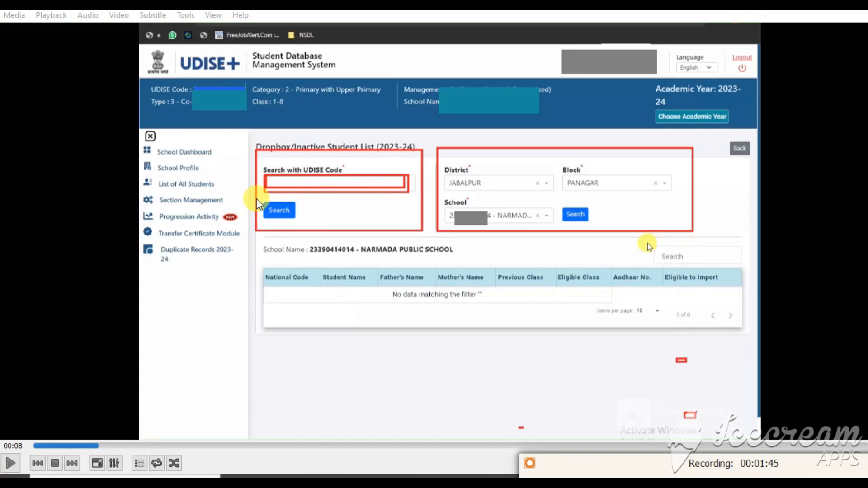
mouse_move(256, 199)
mouse_down()
mouse_move(318, 235)
mouse_move(306, 222)
mouse_up()
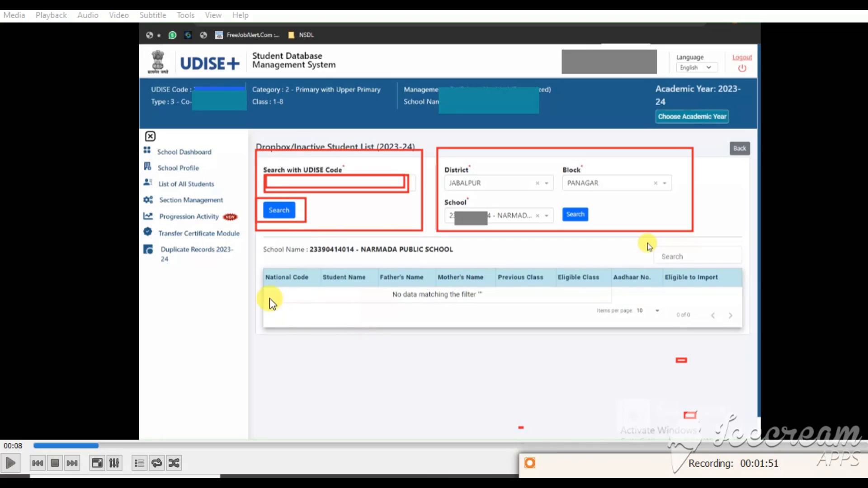
Frame the student results area, strike through the School Name line, and re-outline the UDISE Code field and District/Block/School section in red
mouse_move(270, 293)
mouse_down()
mouse_move(484, 352)
mouse_move(631, 367)
mouse_up()
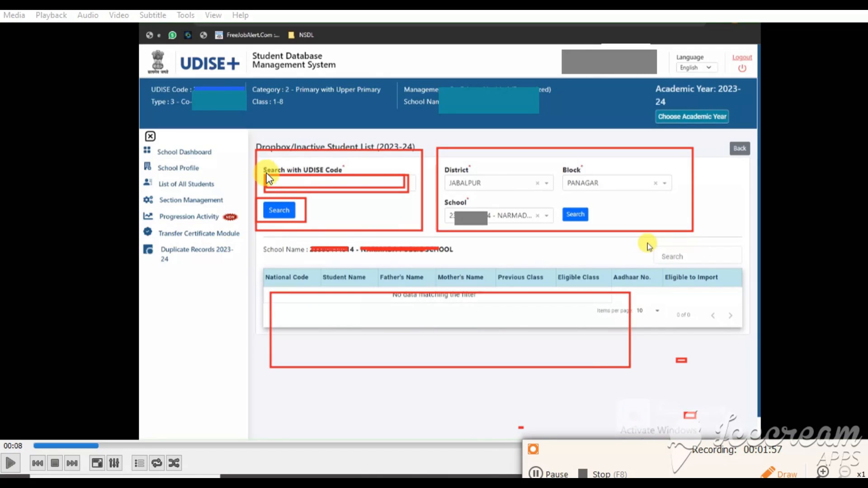
drag(267, 173, 411, 193)
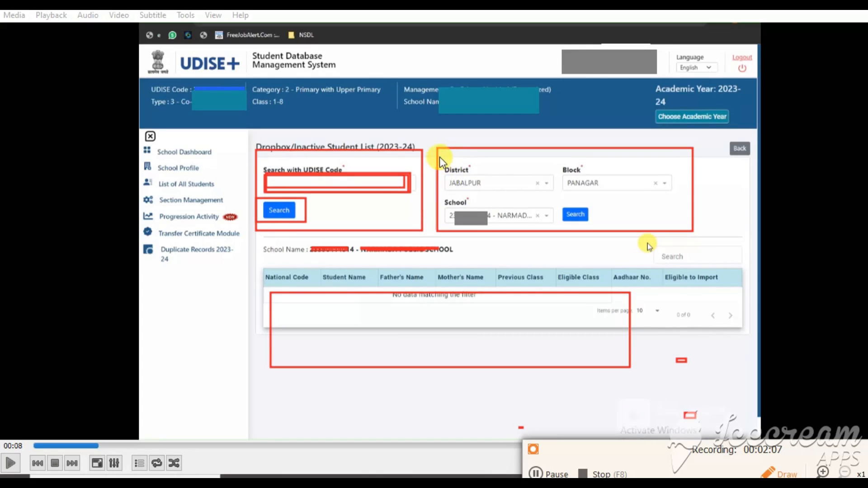
mouse_move(438, 157)
mouse_down()
mouse_move(539, 234)
mouse_move(691, 230)
mouse_up()
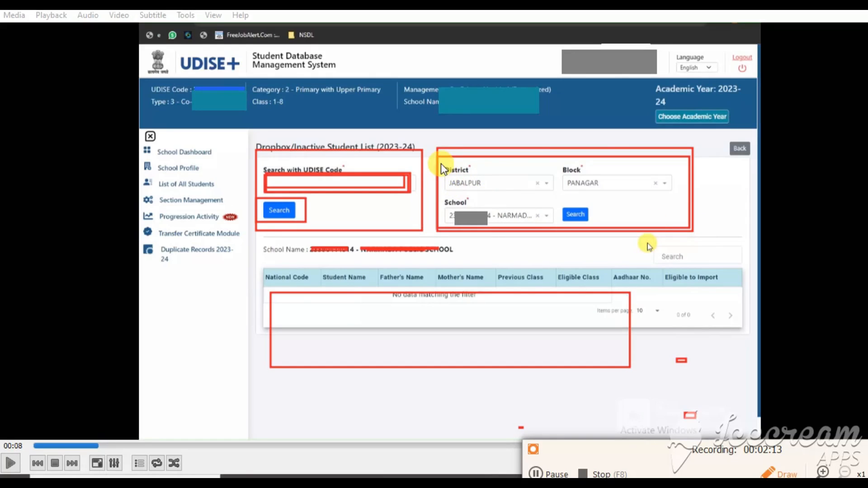
Outline the District, Block and School fields, the School field's dropdown arrow and the Search beside them in red
mouse_move(441, 163)
mouse_down()
mouse_move(533, 199)
mouse_move(549, 195)
mouse_up()
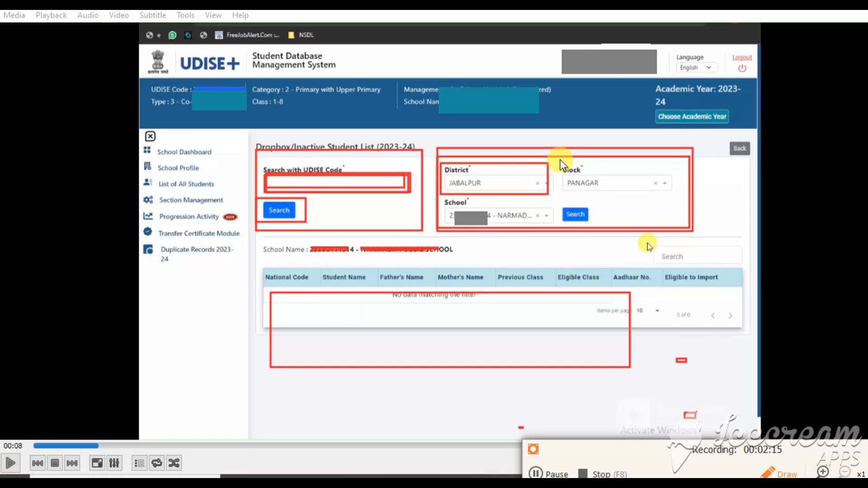
drag(560, 159, 672, 195)
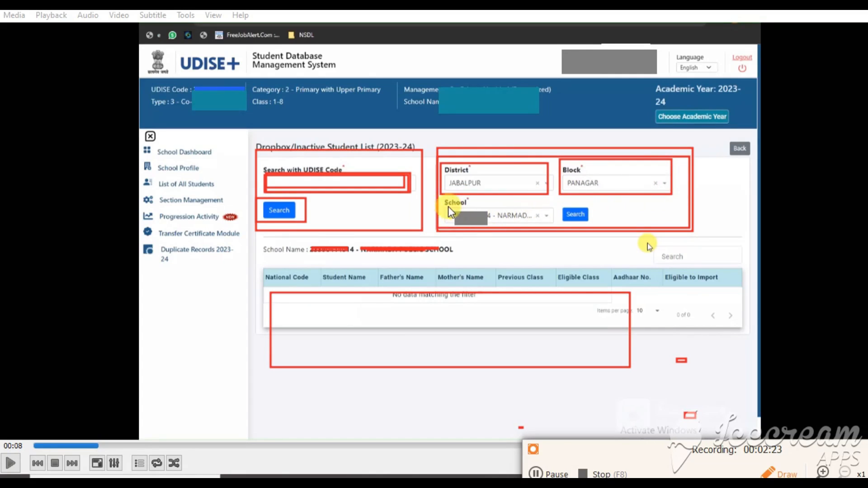
drag(441, 197, 552, 227)
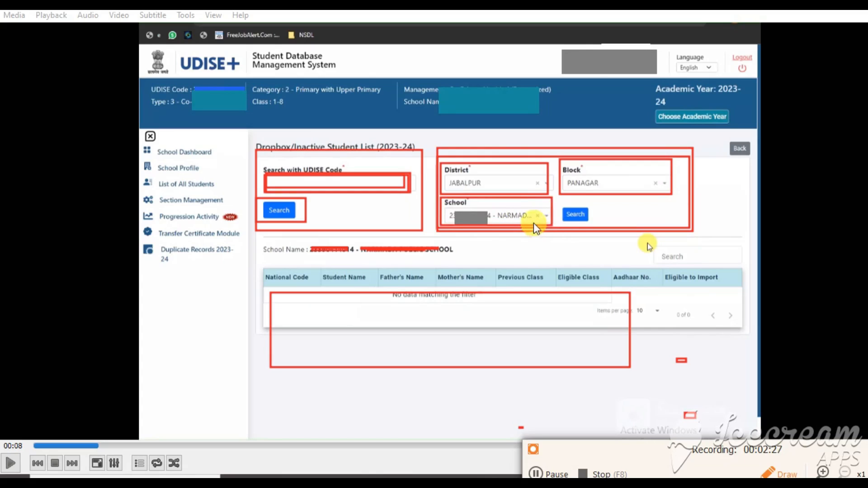
drag(541, 211, 547, 222)
drag(561, 162, 672, 194)
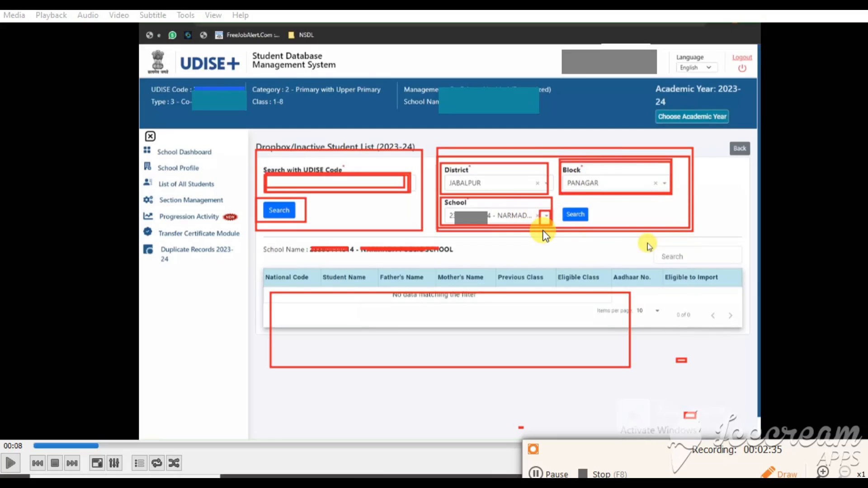
drag(566, 208, 606, 235)
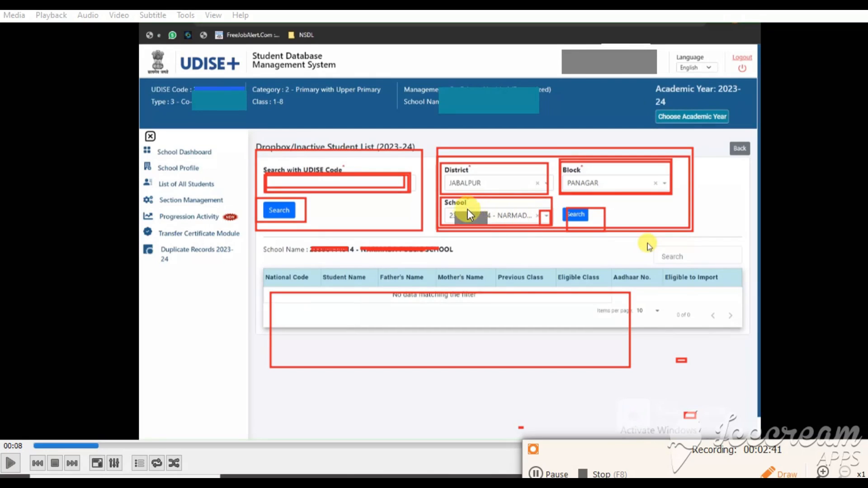
Re-outline the School value, its Search, the student results area, the UDISE Code field and the District/Block/School section in red
drag(455, 204, 531, 224)
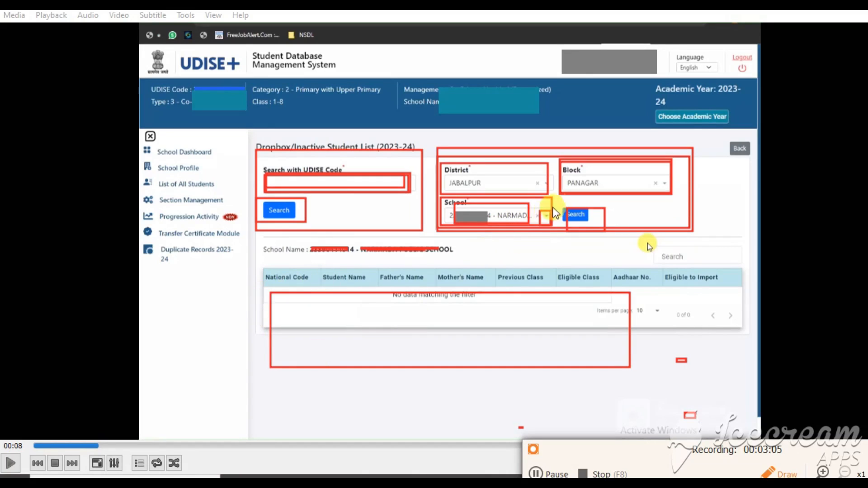
drag(568, 206, 595, 222)
mouse_move(267, 289)
mouse_down()
mouse_move(574, 379)
mouse_move(623, 380)
mouse_up()
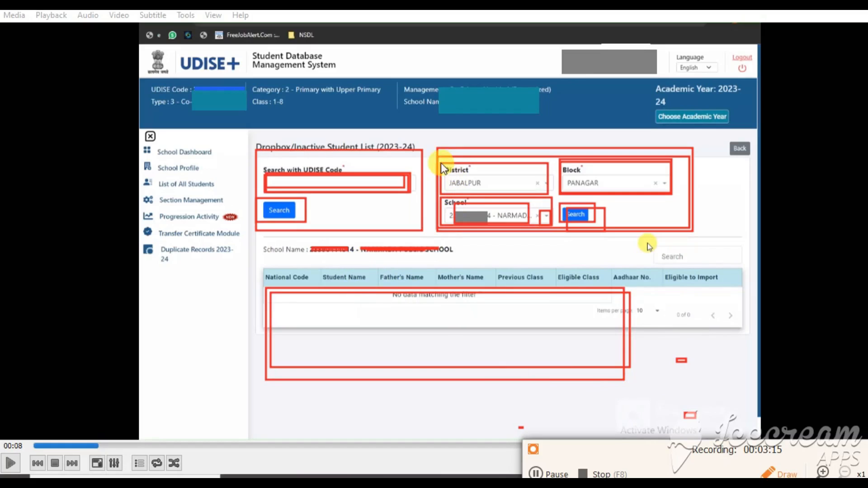
drag(268, 177, 395, 188)
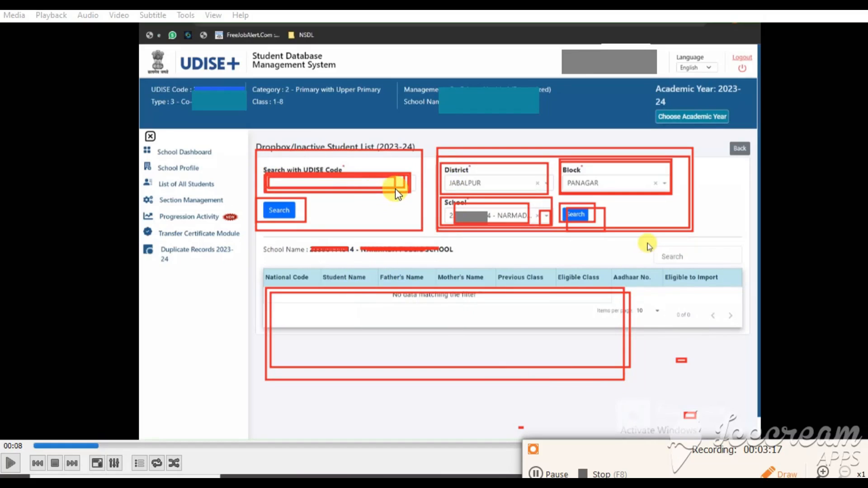
mouse_move(437, 153)
mouse_down()
mouse_move(476, 202)
mouse_move(689, 226)
mouse_up()
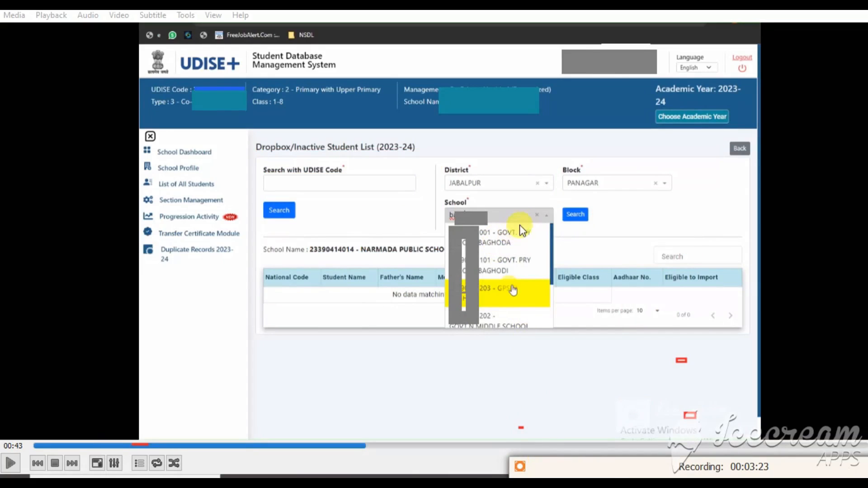
Mark the School search field with a red block, reopen the recorder's drawing tools and outline the list of matching schools
drag(521, 214, 533, 216)
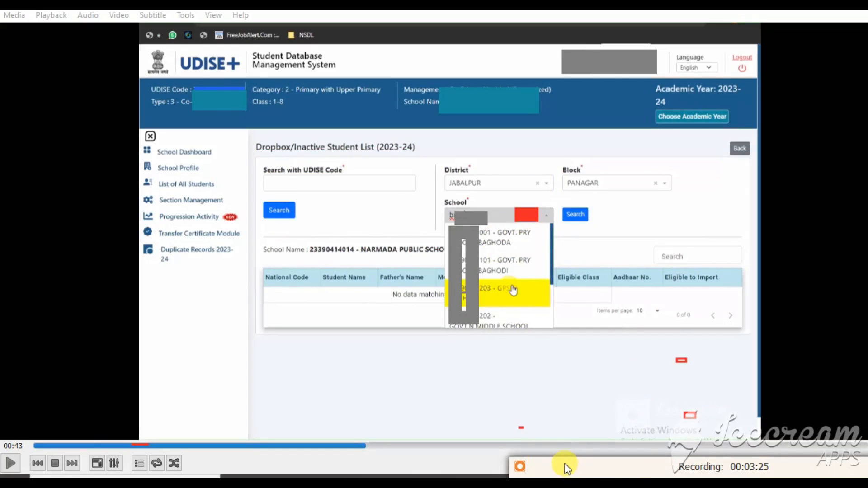
click(464, 477)
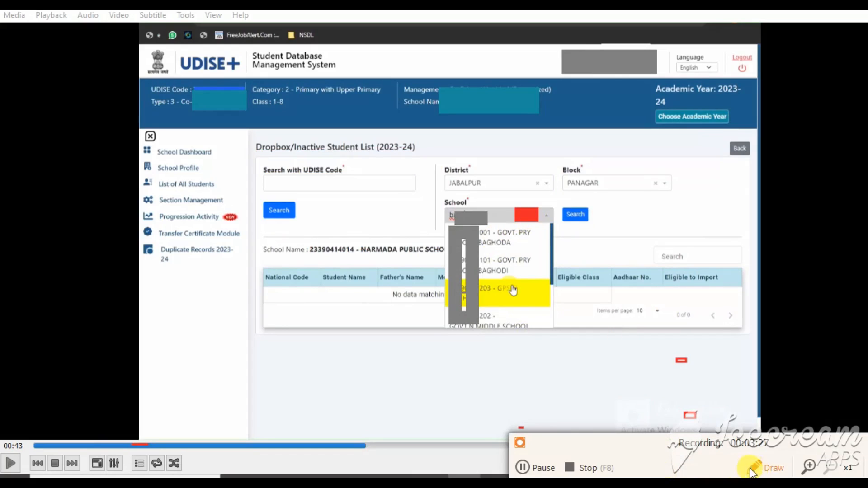
click(765, 468)
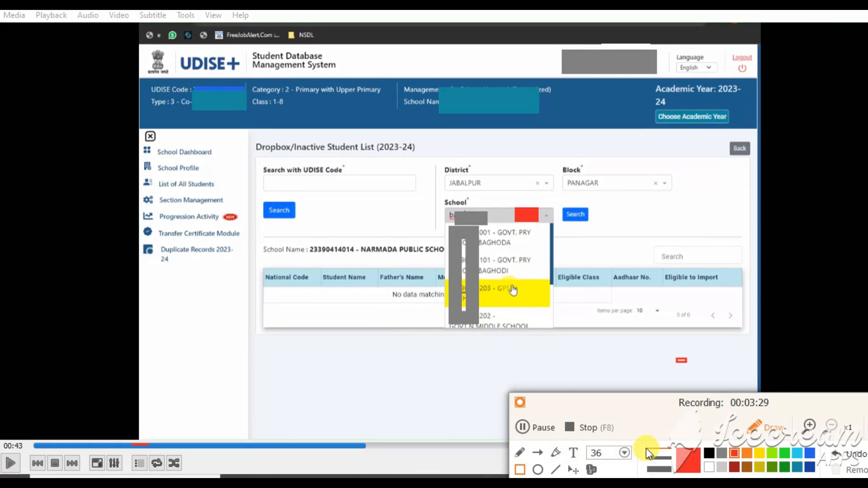
drag(479, 228, 539, 324)
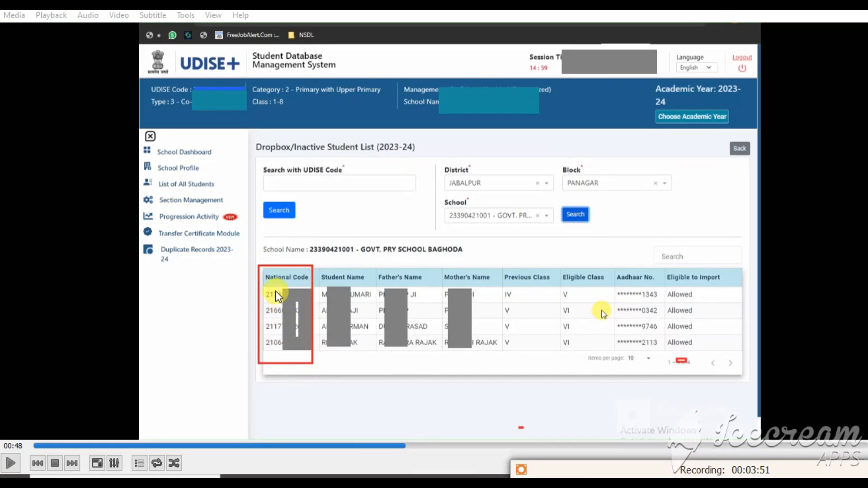
Outline the National Code entries, Student Name column, second student row and last National Code in red, and strike through the School field's code
mouse_move(262, 288)
mouse_down()
mouse_move(317, 357)
mouse_move(310, 358)
mouse_up()
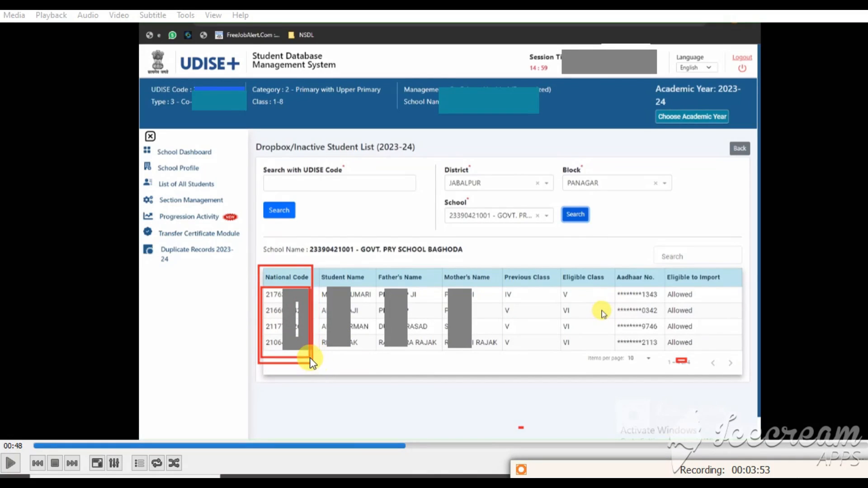
drag(318, 280, 367, 353)
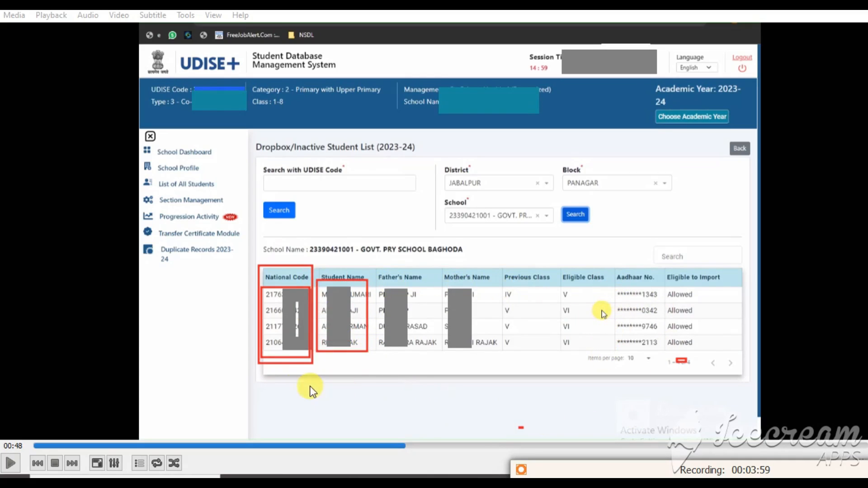
mouse_move(251, 304)
mouse_down()
mouse_move(345, 316)
mouse_move(714, 325)
mouse_up()
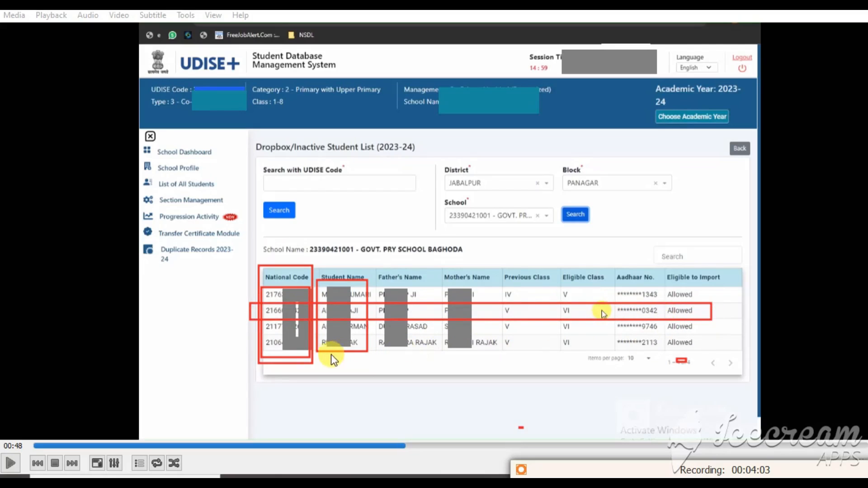
drag(260, 335, 303, 349)
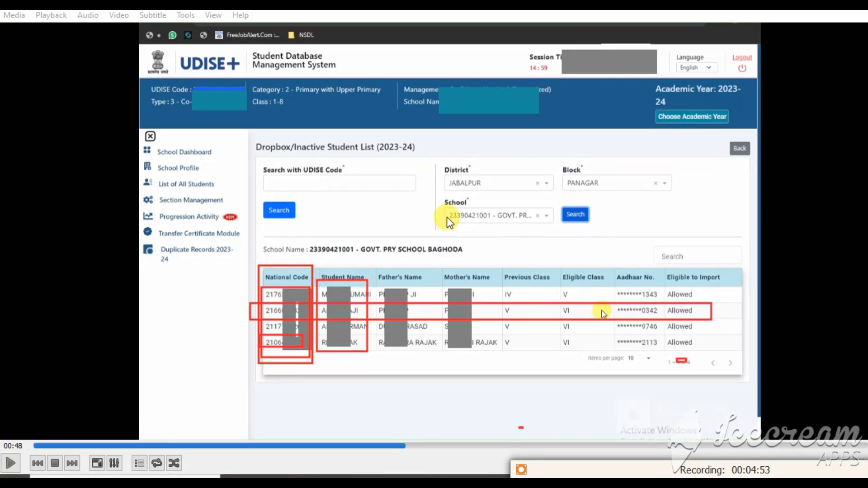
drag(451, 215, 493, 214)
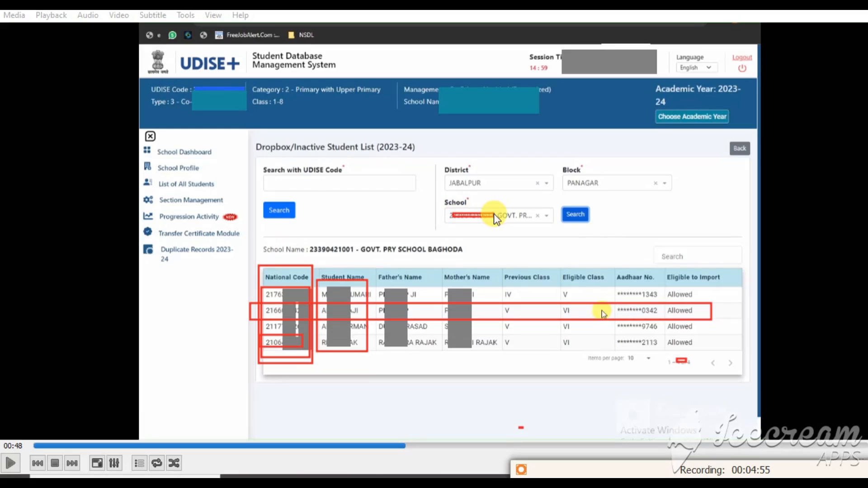